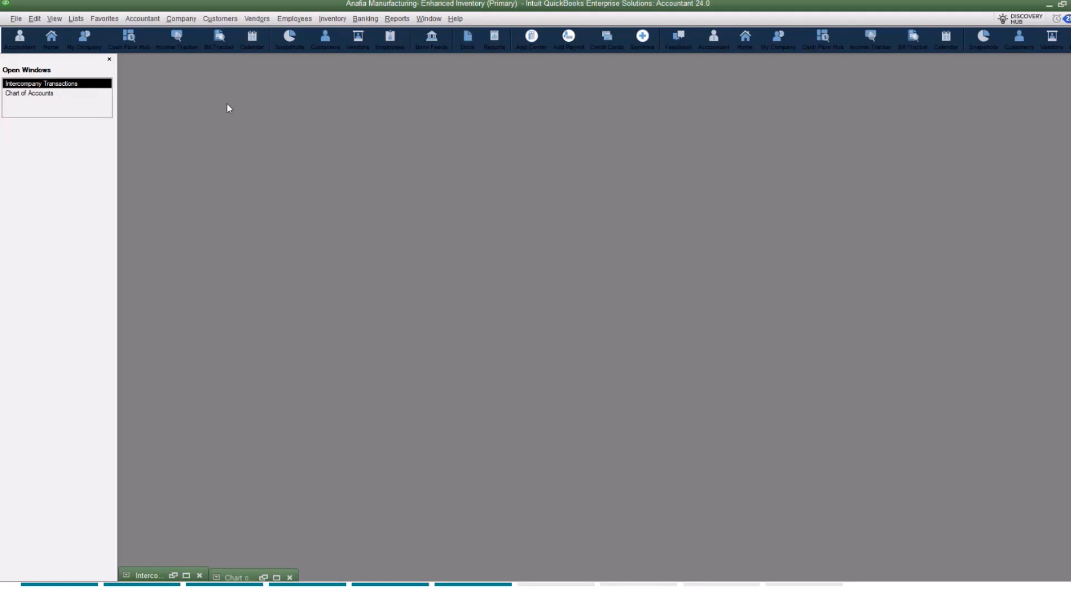
{"action": "left_click", "coordinate": [182, 22]}
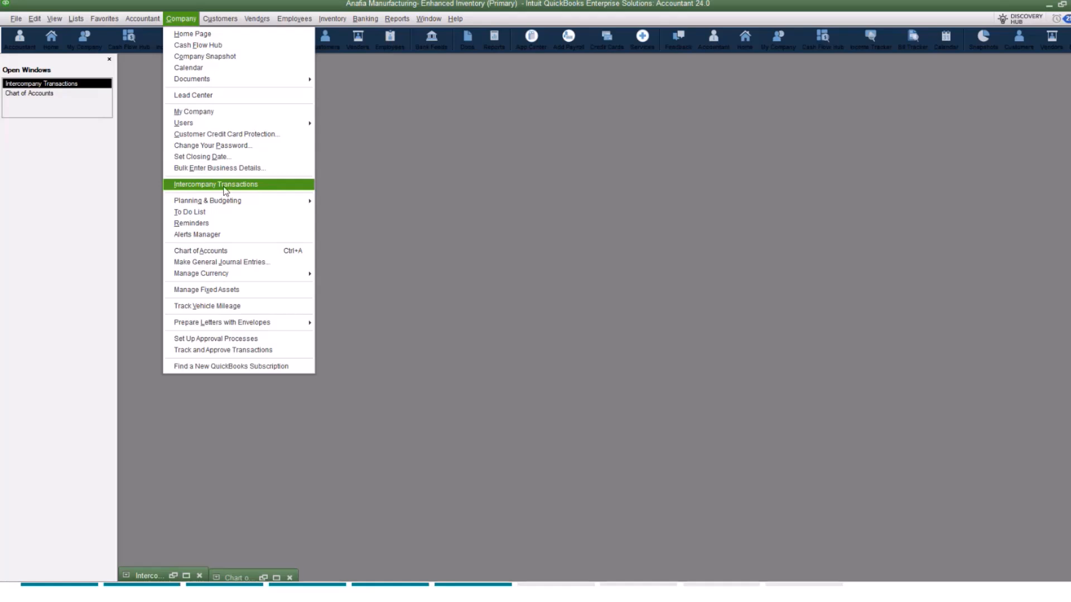
{"action": "left_click", "coordinate": [415, 202]}
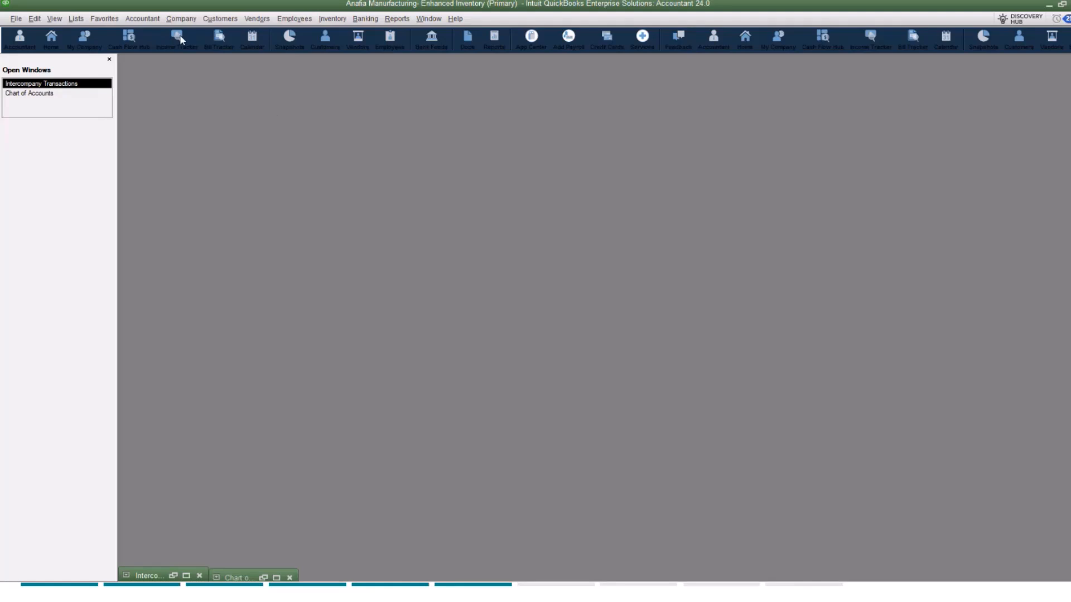
Step: View the My Company information of the primary company file, close it, and view the same information in the secondary destination file
{"action": "left_click", "coordinate": [180, 18]}
{"action": "left_click", "coordinate": [193, 113]}
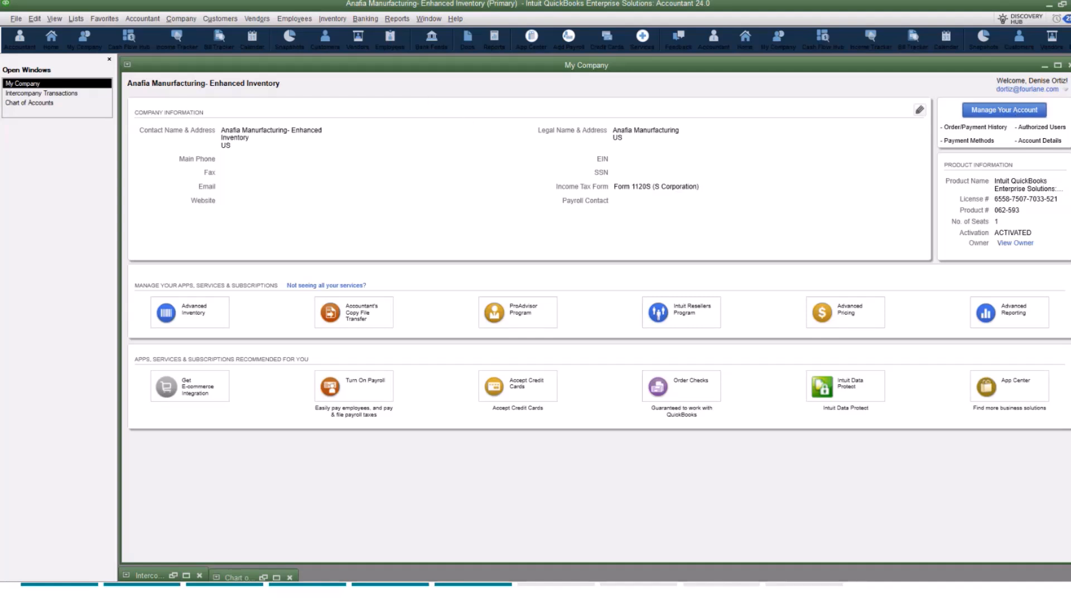
{"action": "left_click", "coordinate": [1067, 65]}
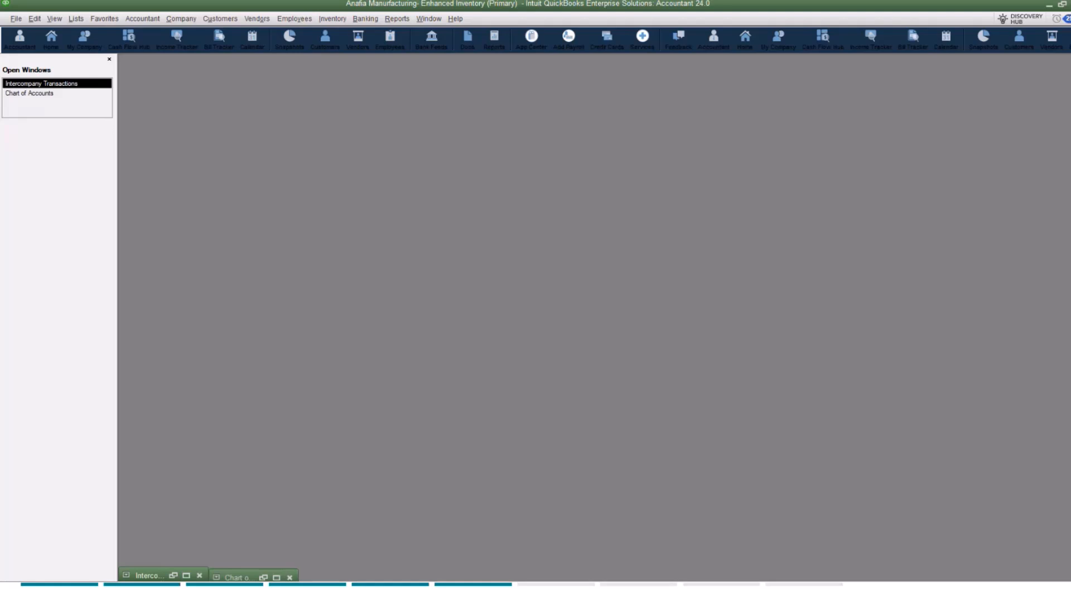
{"action": "key", "text": "alt+Tab"}
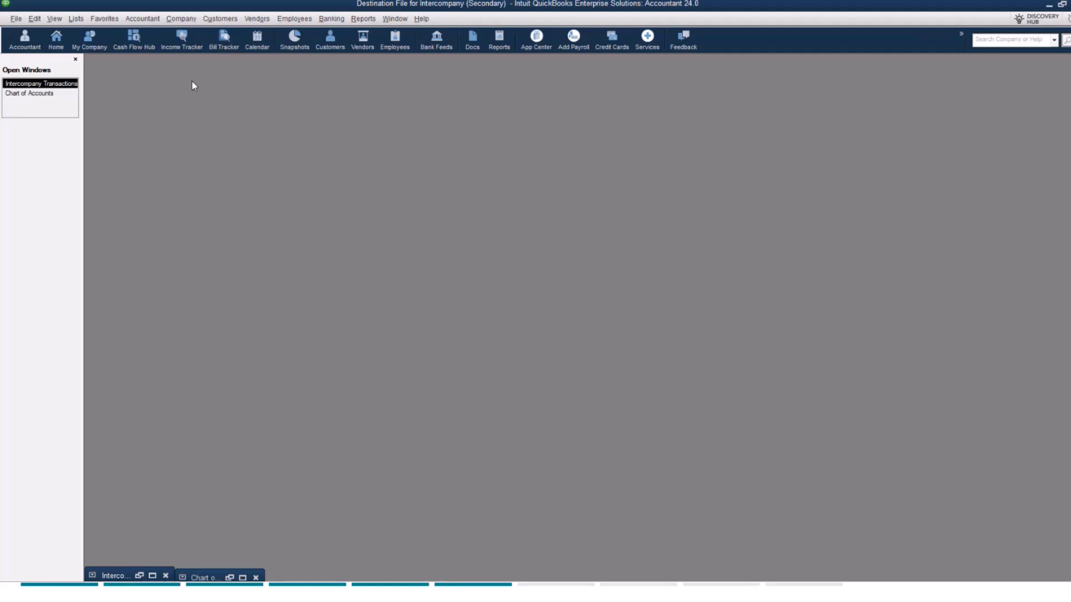
{"action": "left_click", "coordinate": [194, 20]}
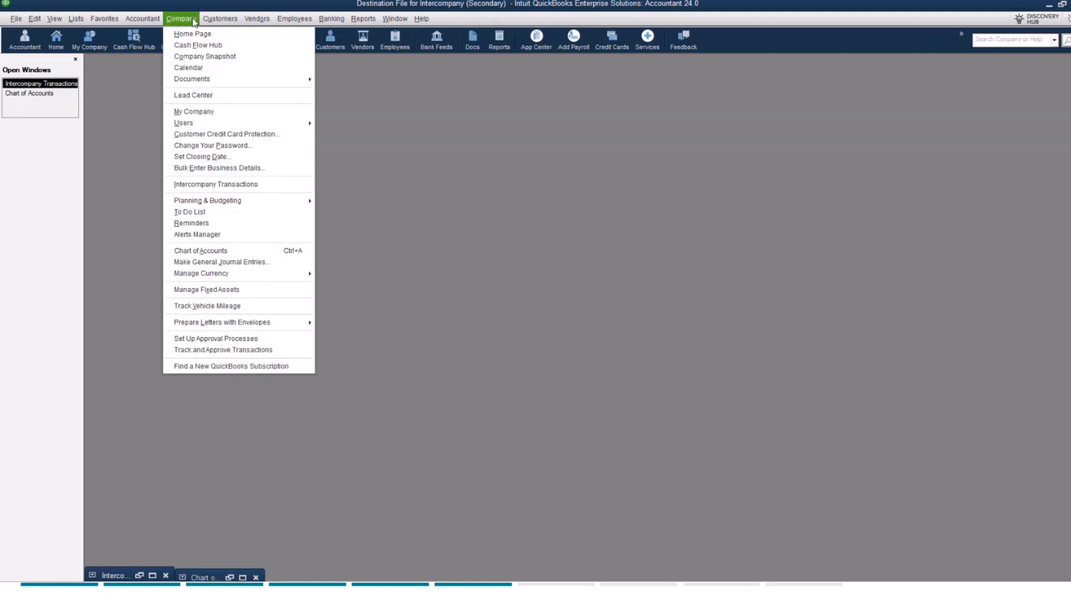
{"action": "left_click", "coordinate": [183, 110]}
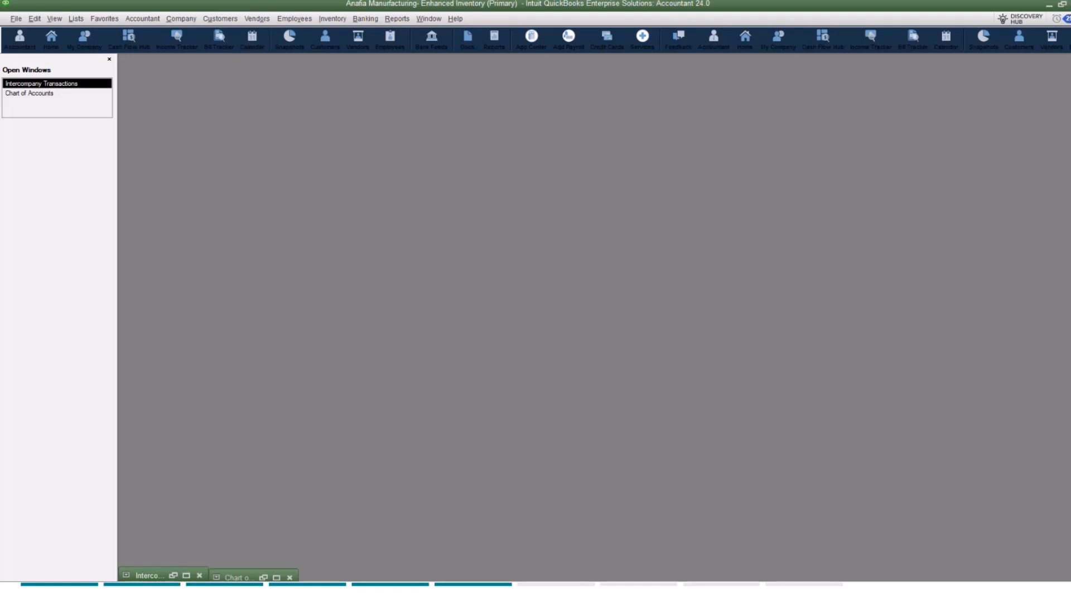
Step: In the primary file's Chart of Accounts, search for "dest" and select the Due From Destination file account
{"action": "left_click", "coordinate": [77, 20]}
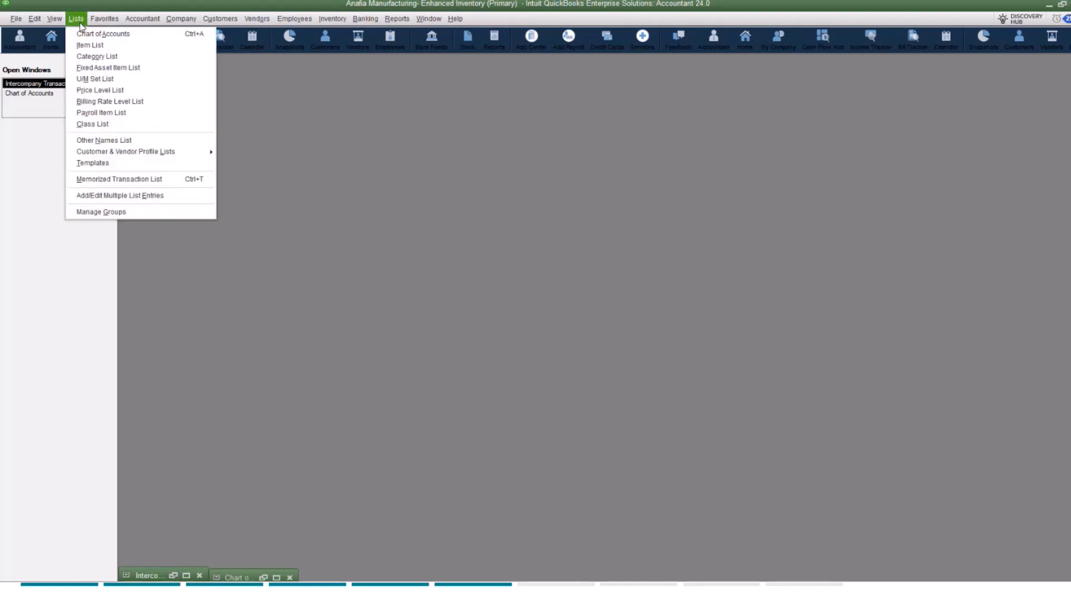
{"action": "left_click", "coordinate": [95, 35]}
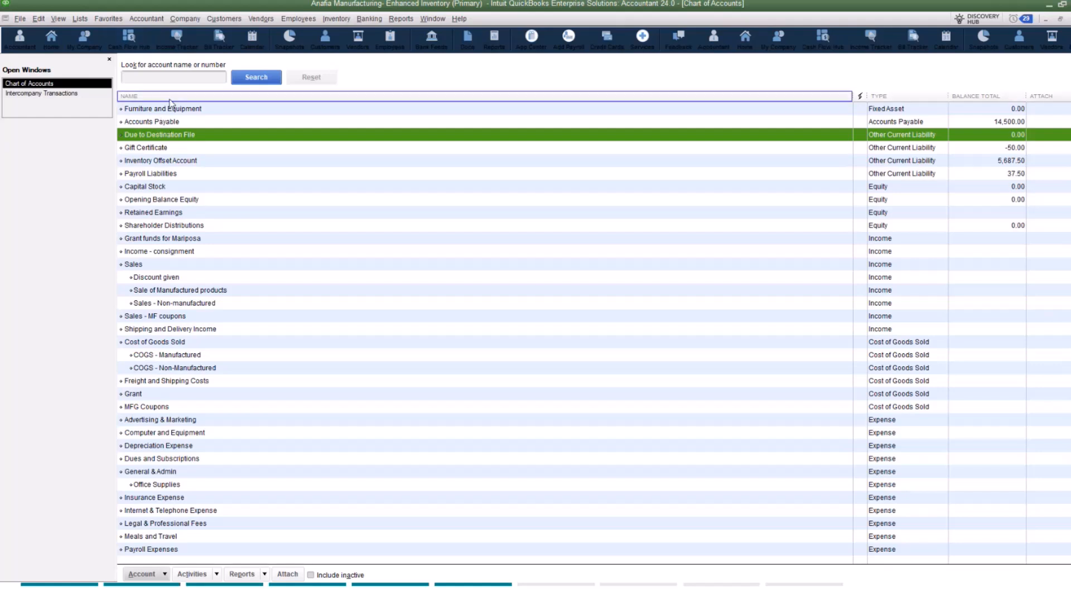
{"action": "left_click", "coordinate": [162, 78]}
{"action": "type", "text": "dest"}
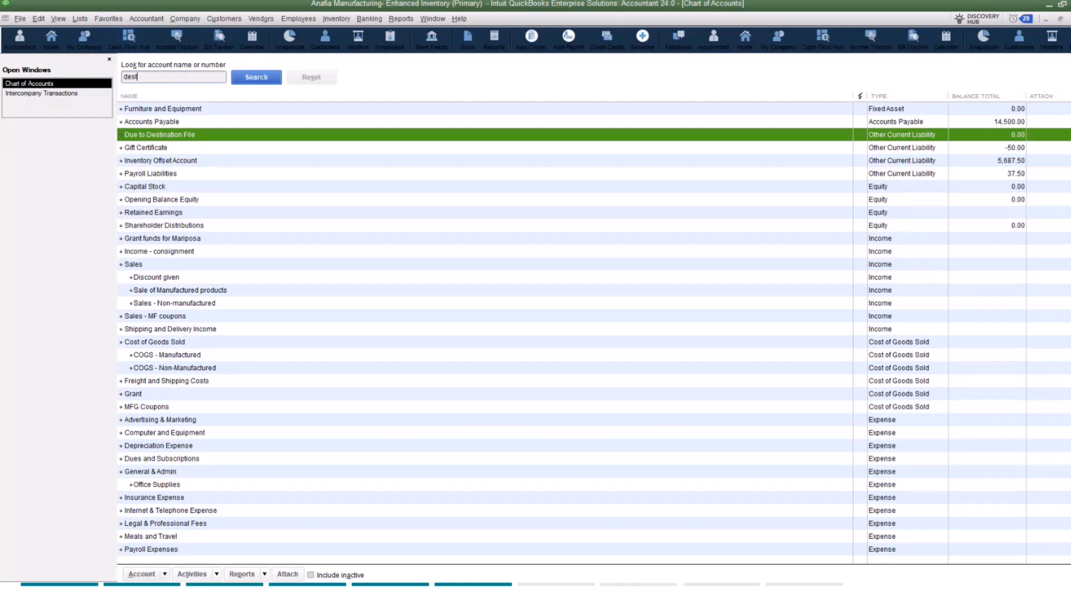
{"action": "left_click", "coordinate": [274, 78]}
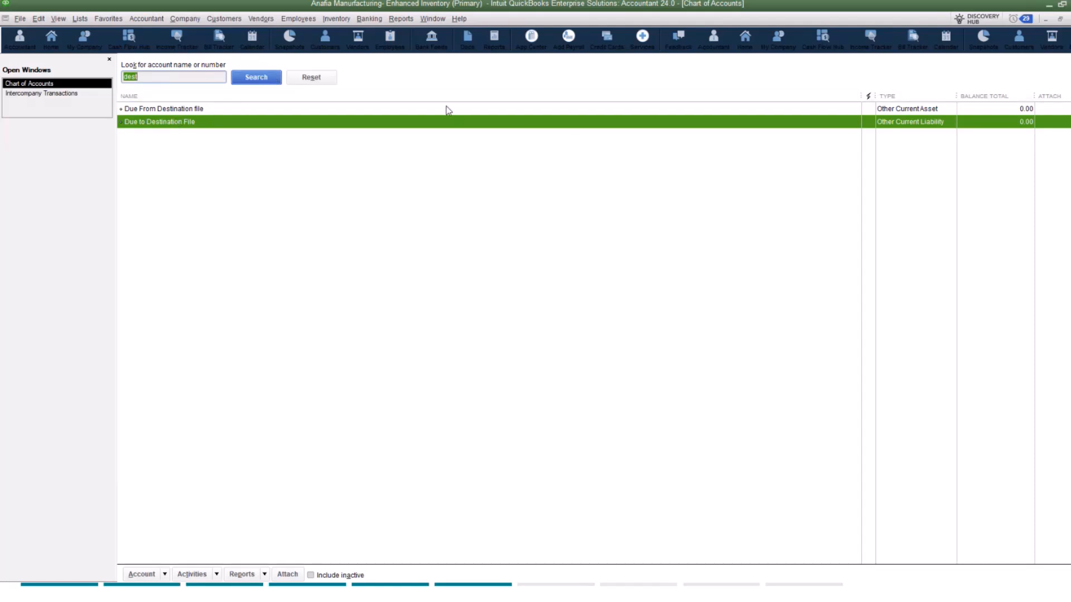
{"action": "left_click", "coordinate": [183, 110]}
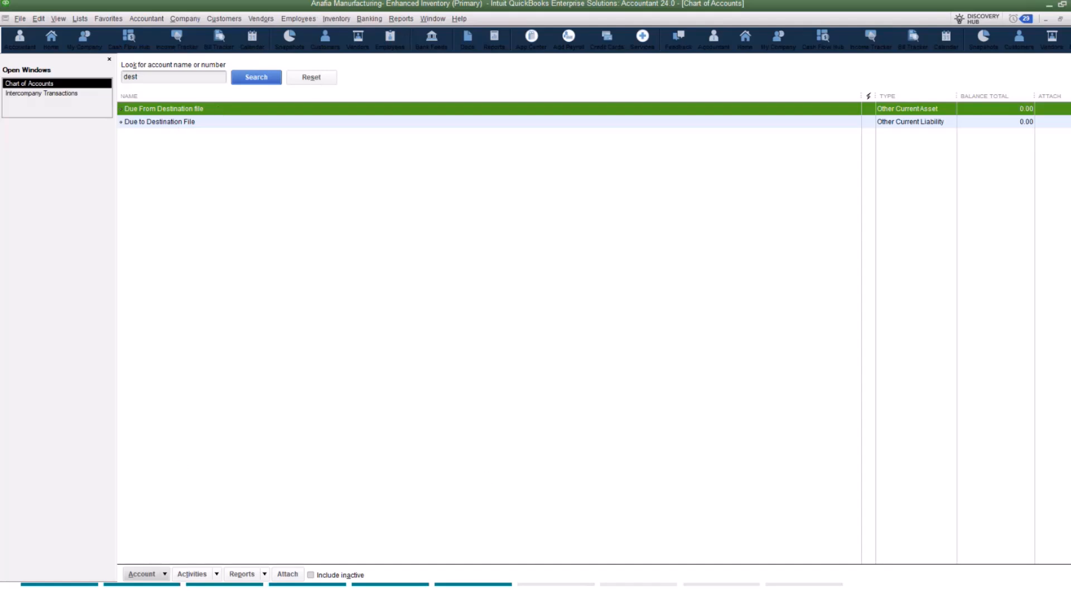
{"action": "left_click", "coordinate": [146, 575]}
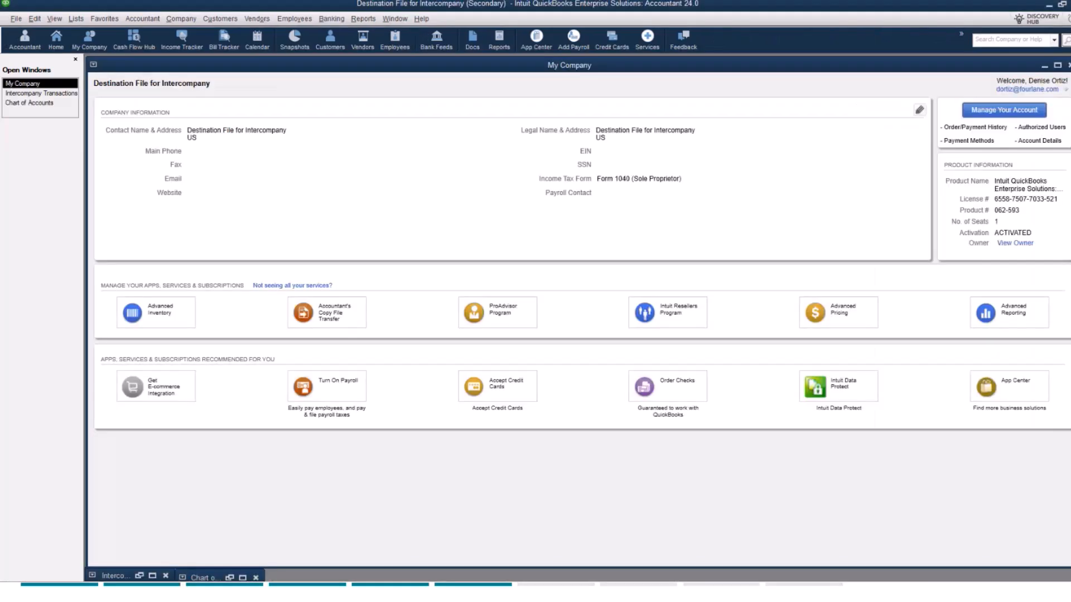
Step: In the secondary destination file's Chart of Accounts, search for accounts matching "Ana"
{"action": "left_click", "coordinate": [50, 103]}
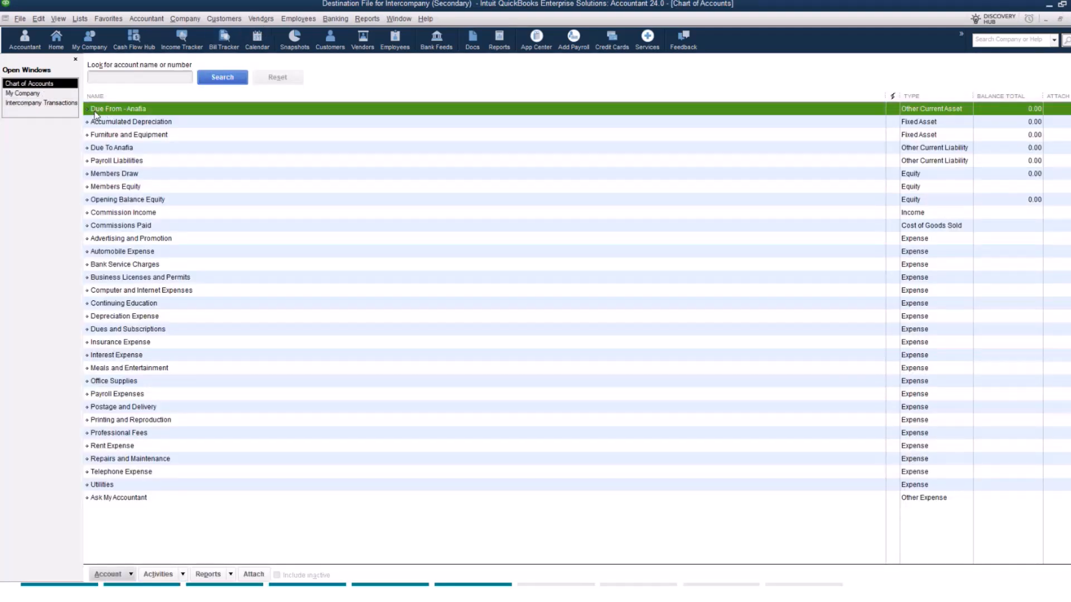
{"action": "left_click", "coordinate": [122, 79]}
{"action": "type", "text": "Ana"}
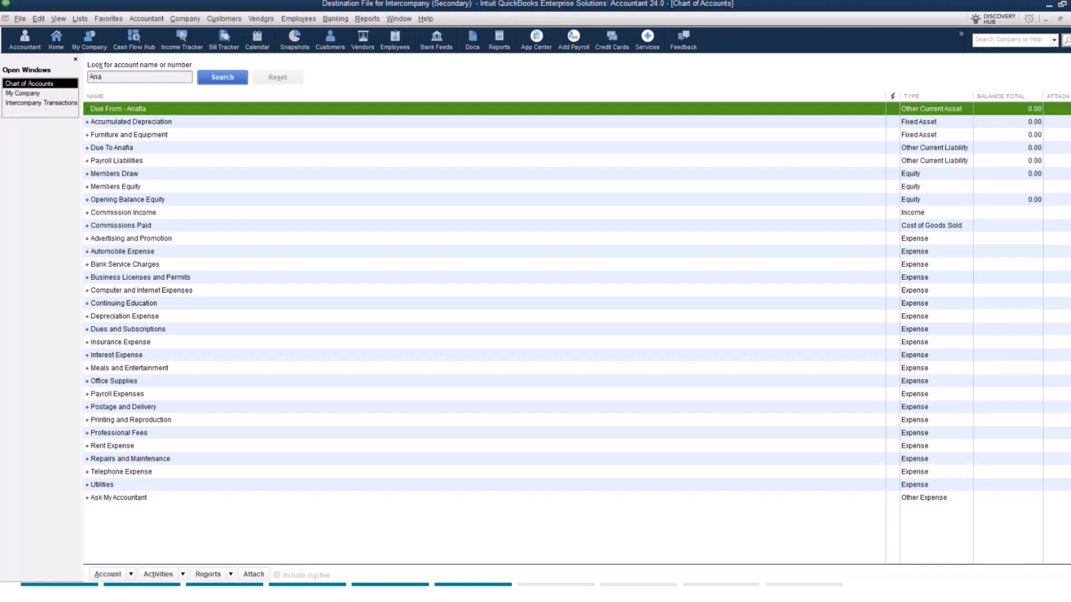
{"action": "left_click", "coordinate": [223, 78]}
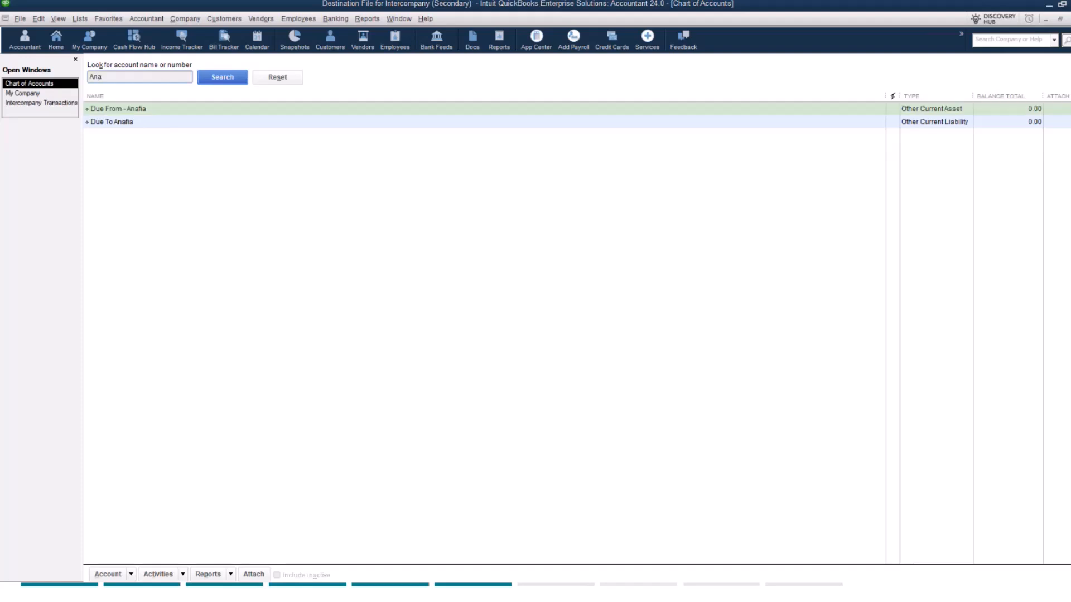
Step: Return to the primary company file, open its Intercompany Transactions, and start creating a relationship past the introductory notes
{"action": "key", "text": "alt+Tab"}
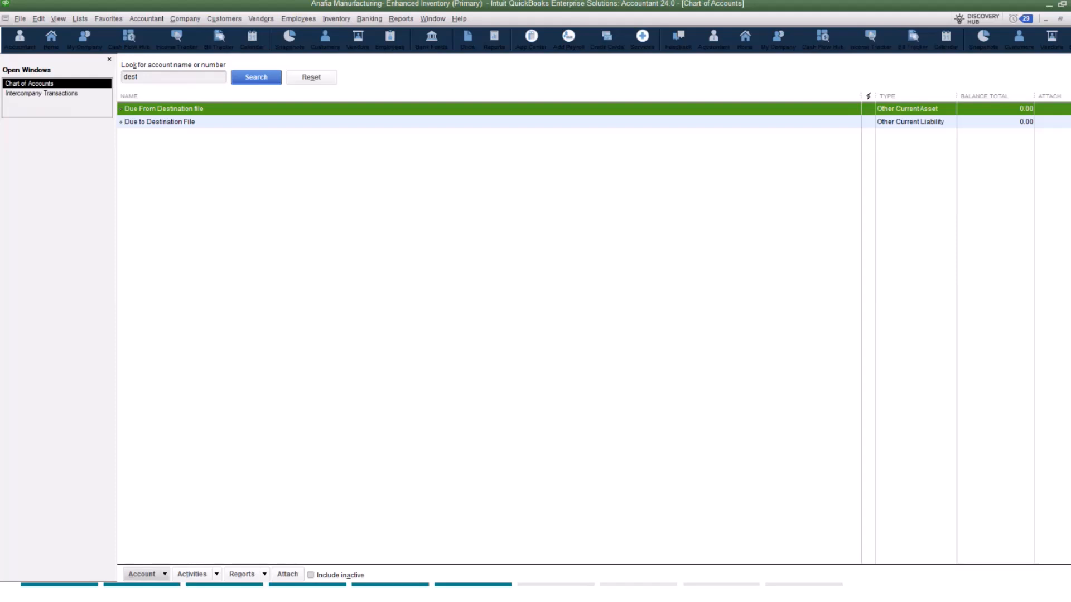
{"action": "left_click", "coordinate": [65, 94]}
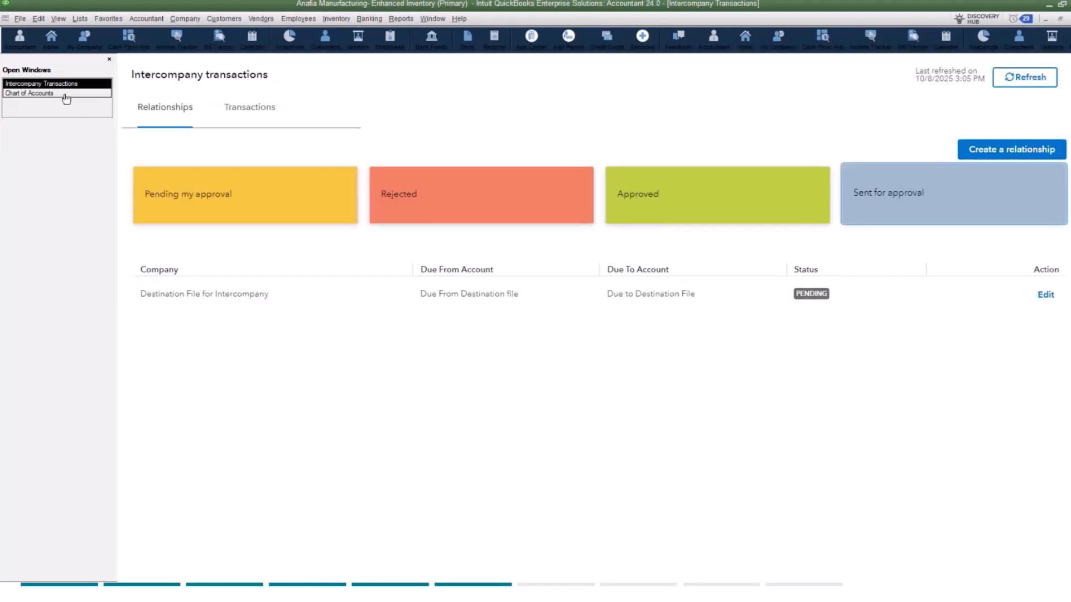
{"action": "left_click", "coordinate": [185, 19]}
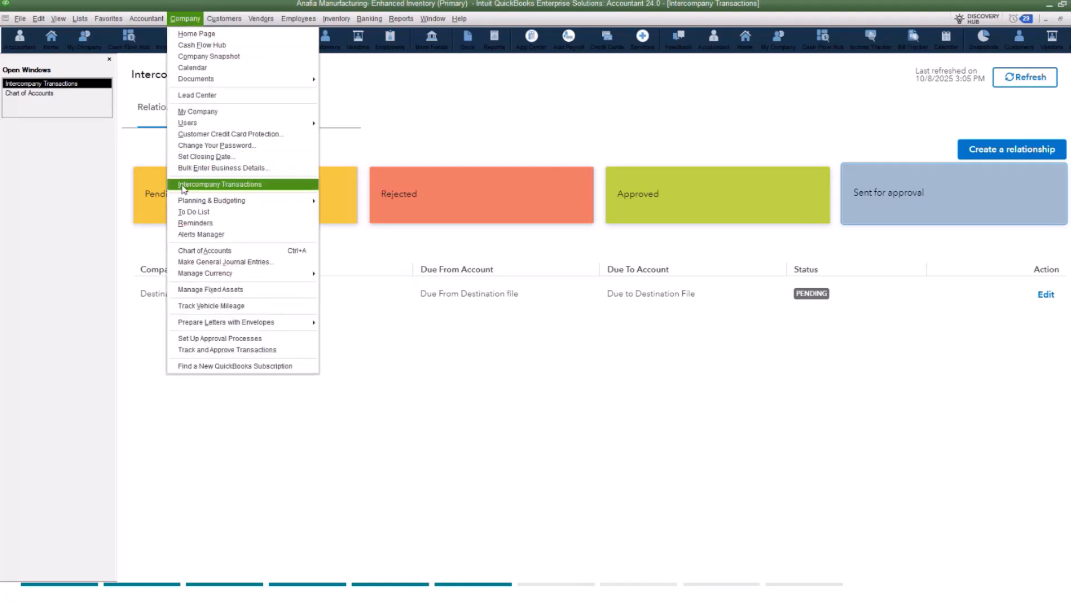
{"action": "left_click", "coordinate": [445, 117]}
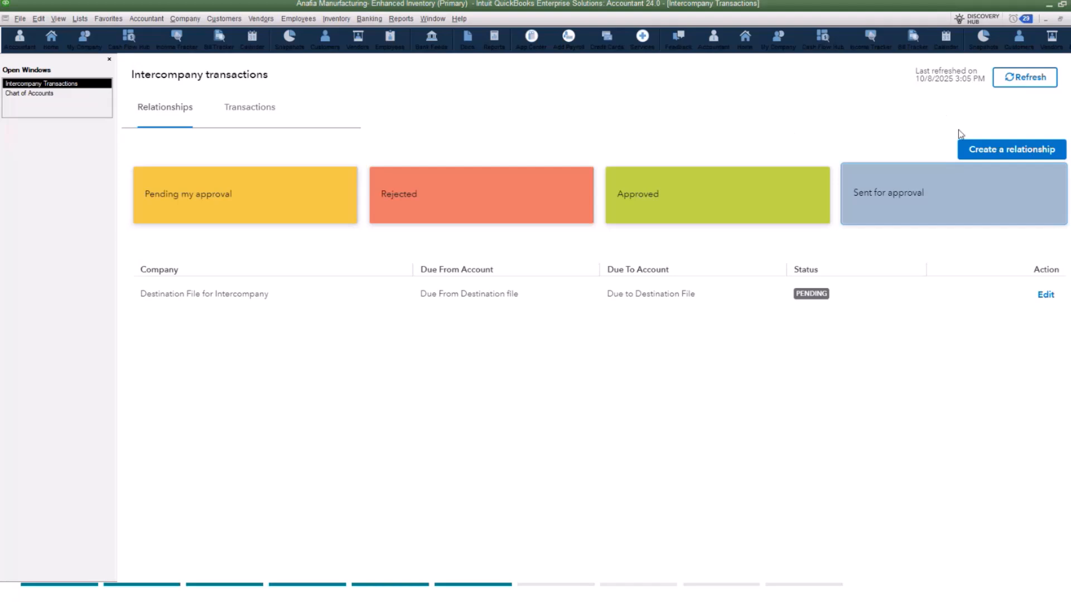
{"action": "left_click", "coordinate": [983, 154]}
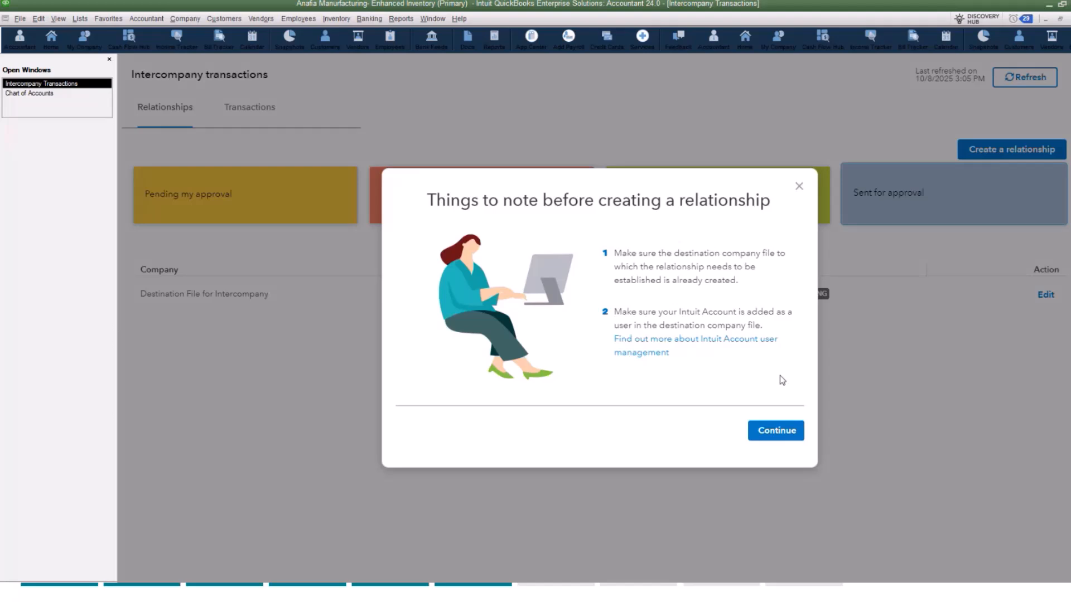
{"action": "left_click", "coordinate": [768, 437]}
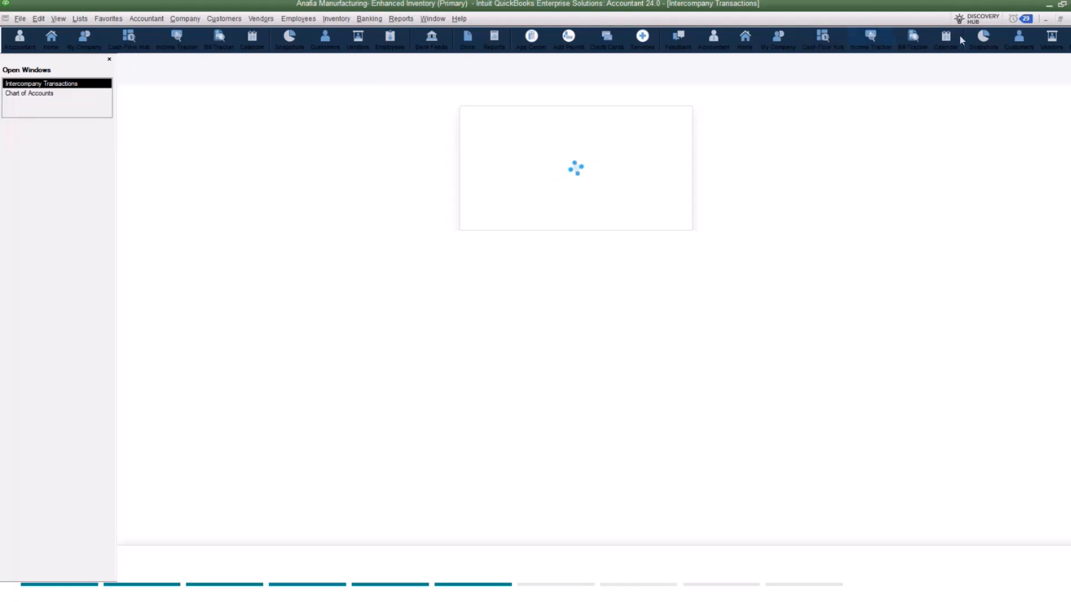
Step: Reopen Intercompany Transactions and view the relationships pending my approval and those sent for approval
{"action": "left_click", "coordinate": [184, 19]}
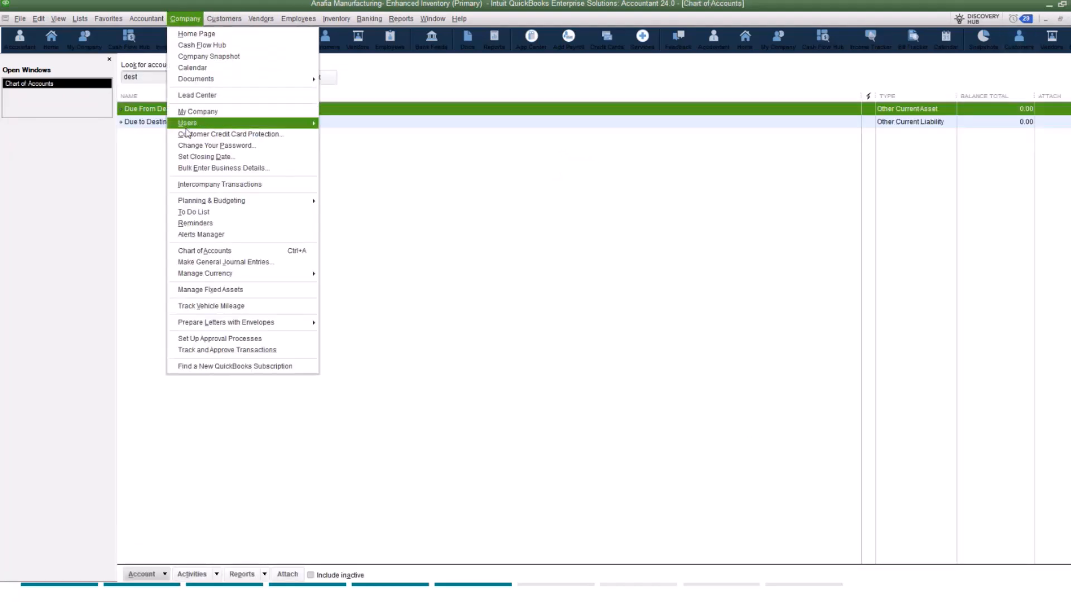
{"action": "left_click", "coordinate": [189, 187]}
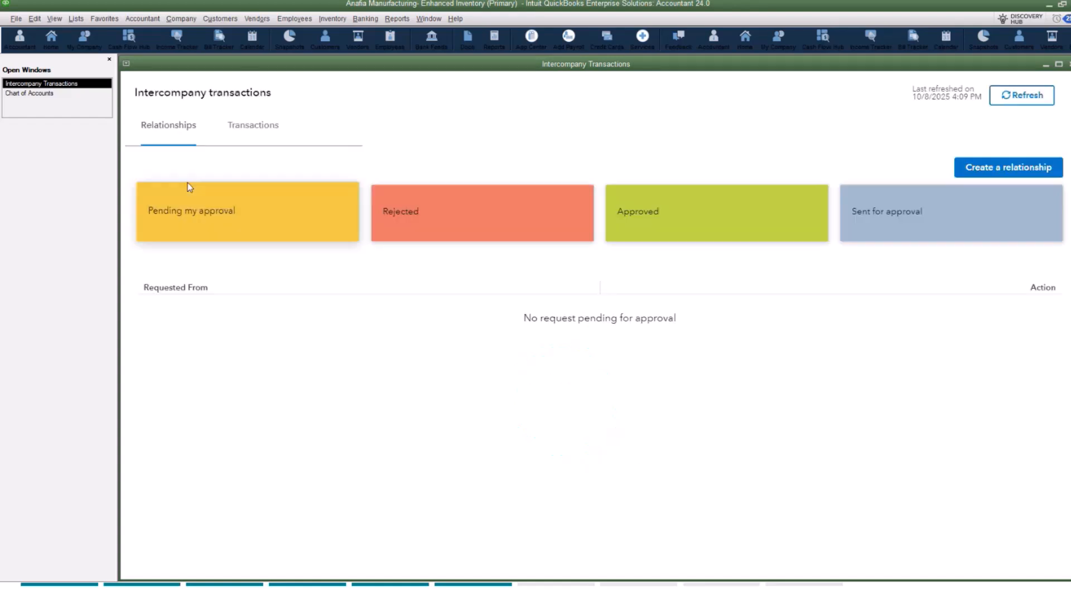
{"action": "left_click", "coordinate": [188, 187]}
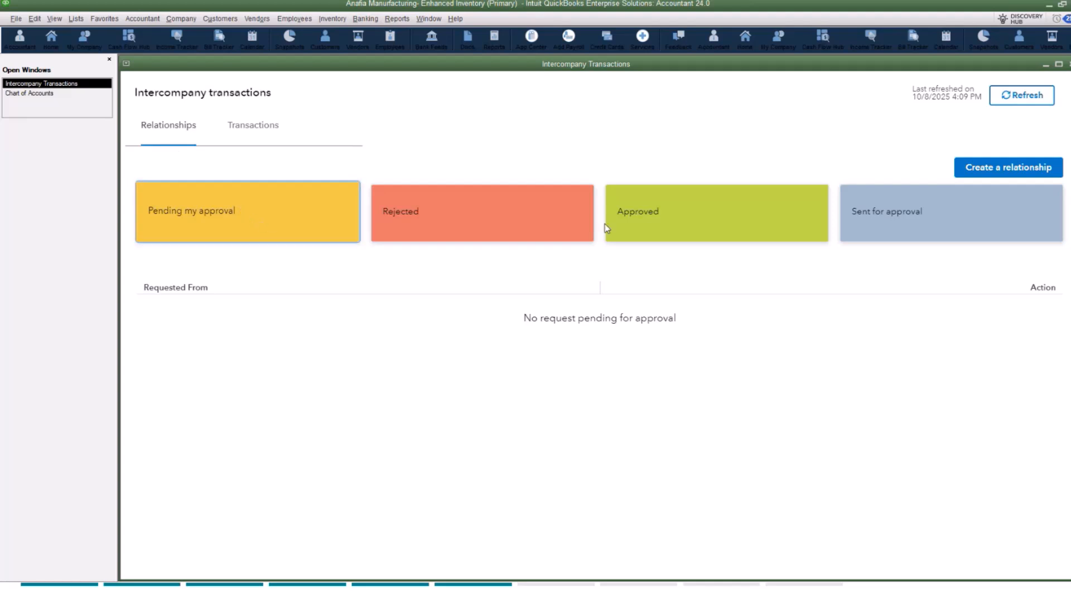
{"action": "left_click", "coordinate": [927, 222]}
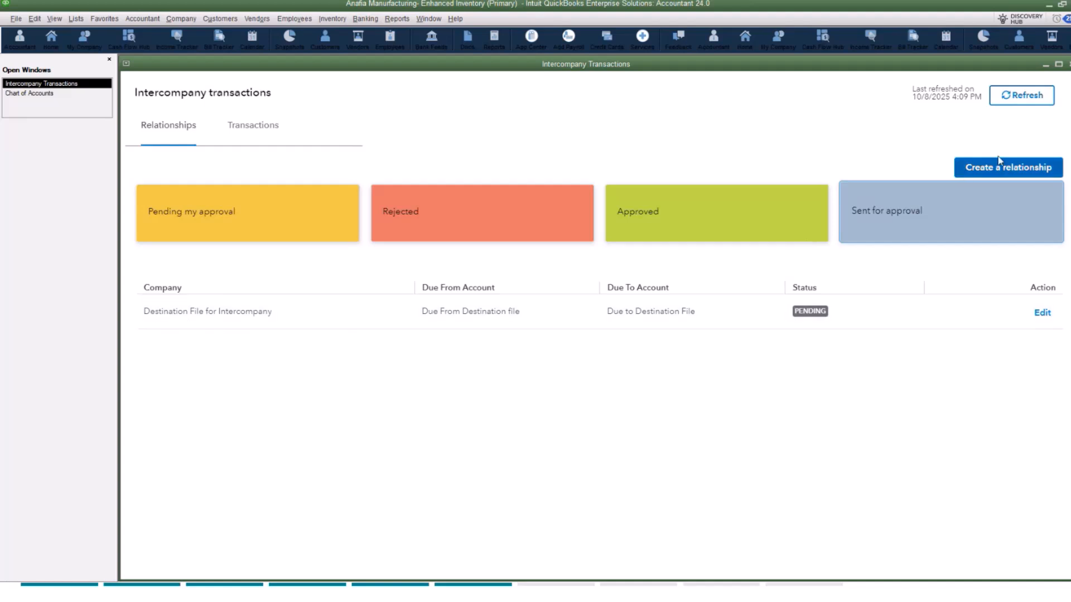
Step: Start a new relationship setup, search the destination company files for "int", and cancel the setup
{"action": "left_click", "coordinate": [988, 170]}
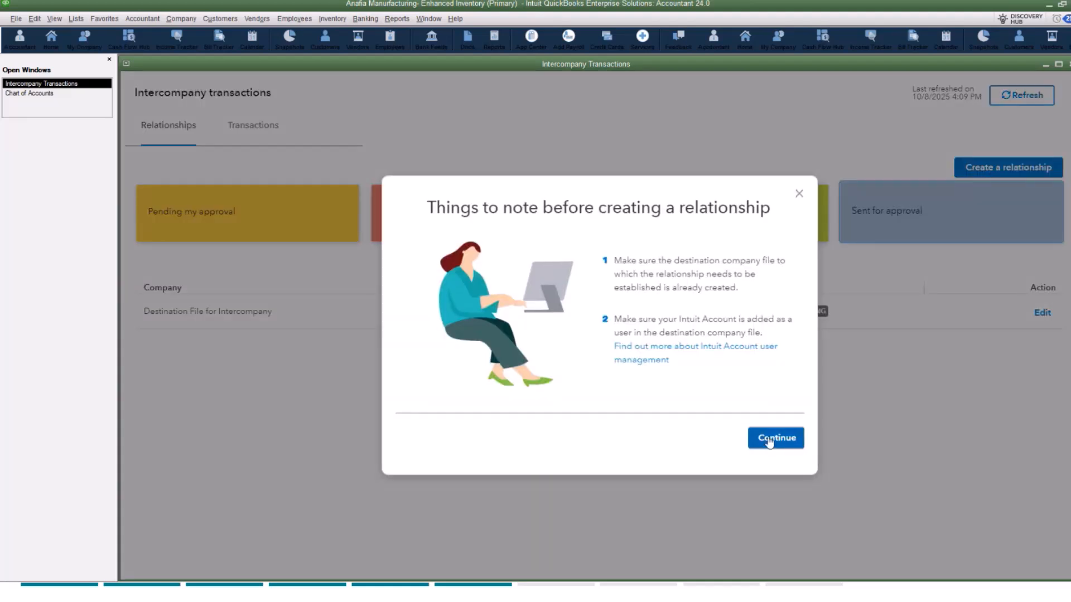
{"action": "left_click", "coordinate": [769, 440]}
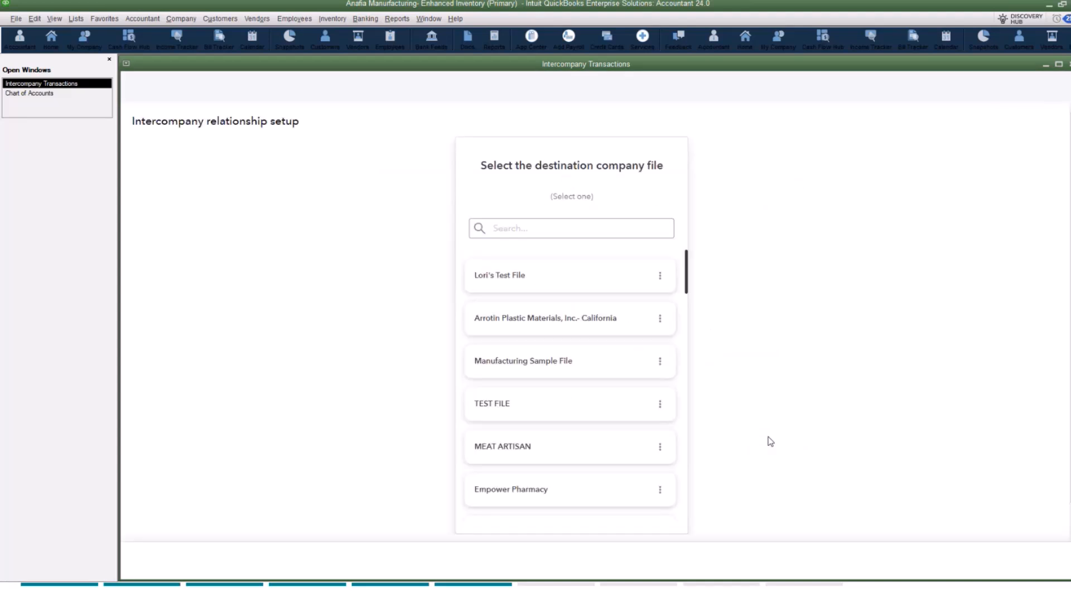
{"action": "left_click", "coordinate": [522, 228]}
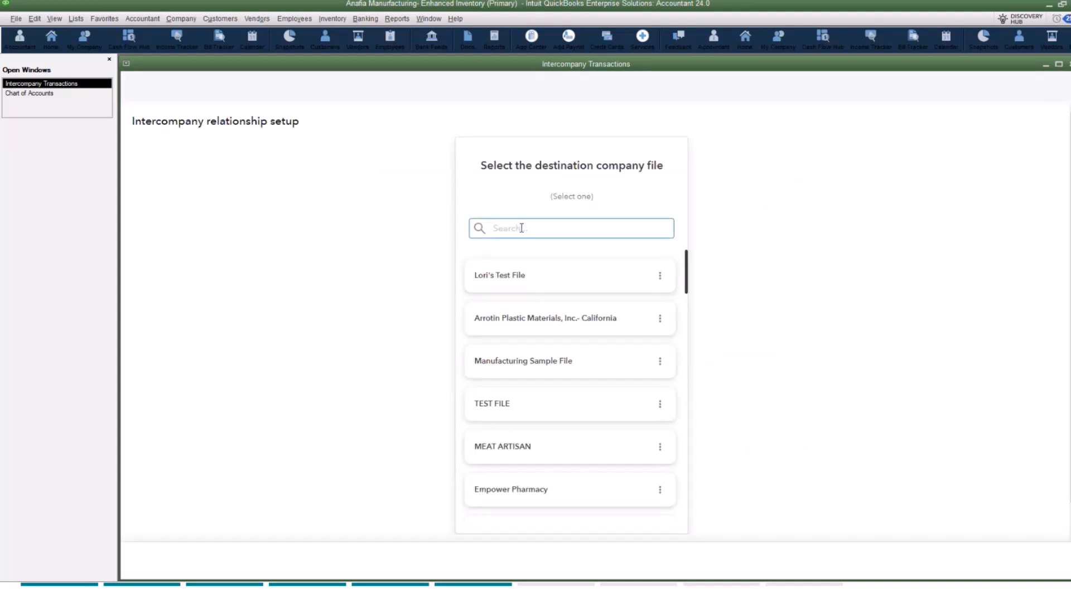
{"action": "type", "text": "int"}
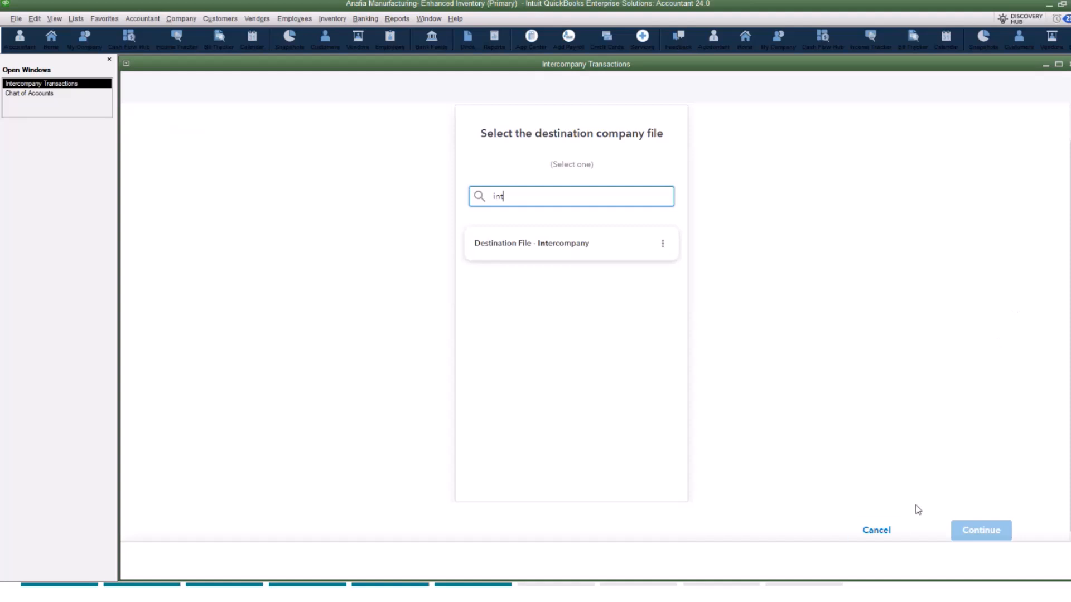
{"action": "left_click", "coordinate": [887, 536]}
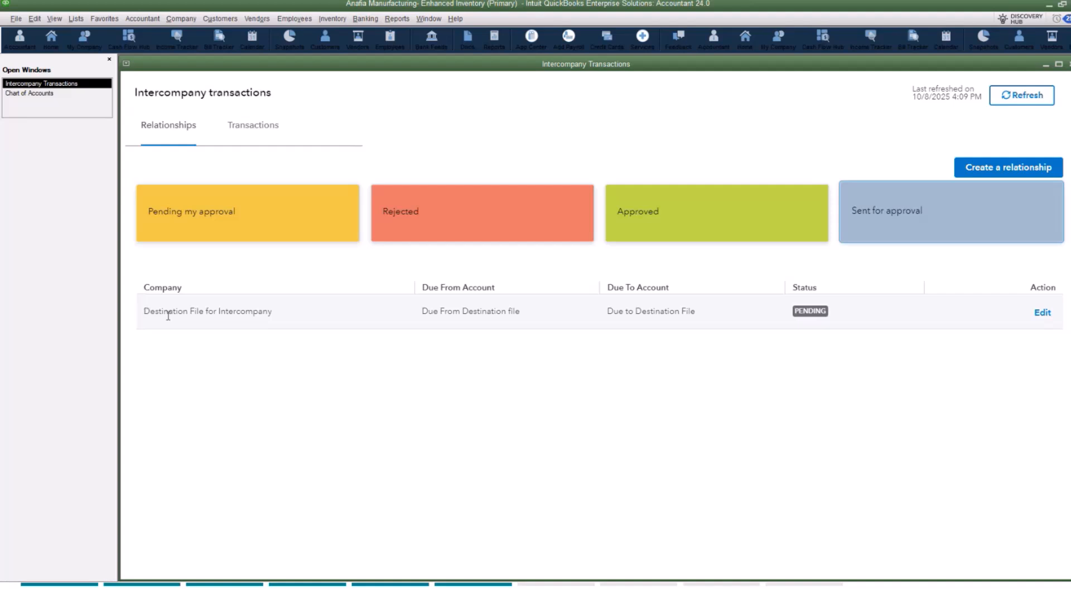
Step: Open the pending Destination File for Intercompany relationship for editing to review its due from and due to accounts, and cancel the edit
{"action": "left_click", "coordinate": [1046, 315]}
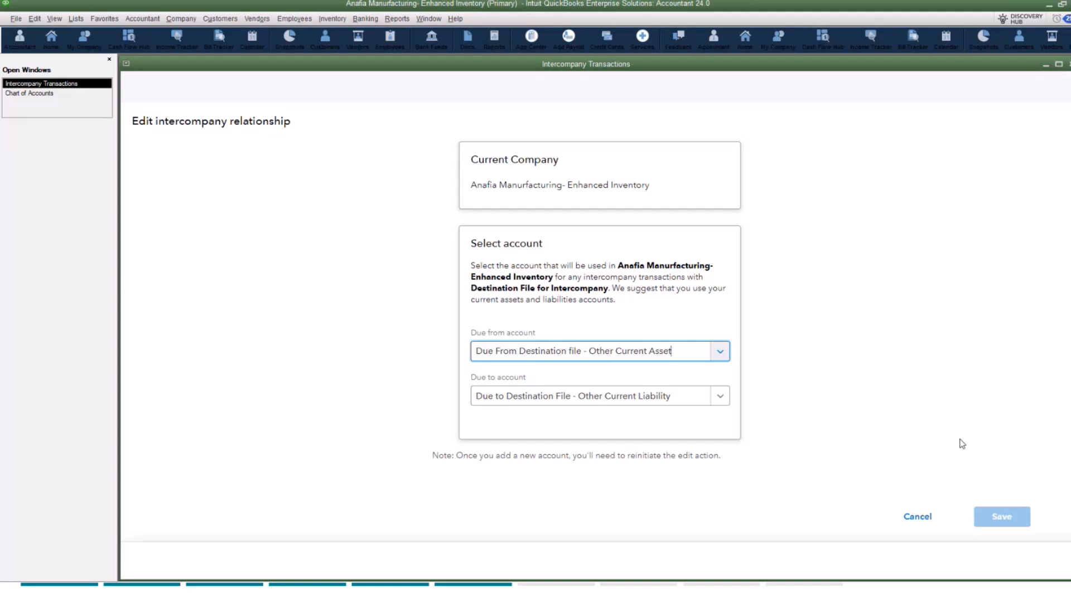
{"action": "left_click", "coordinate": [923, 518]}
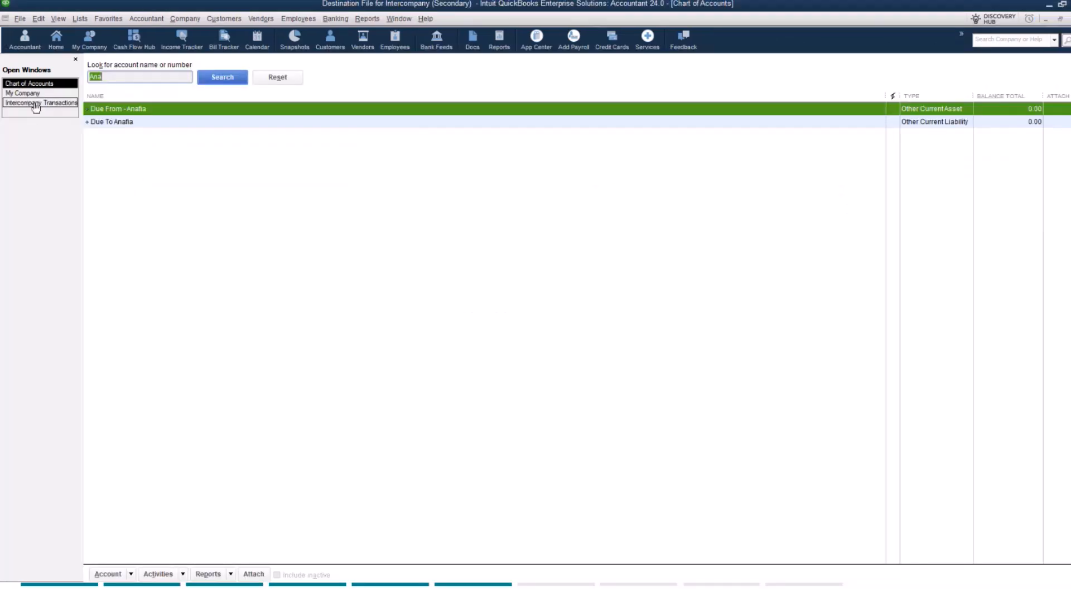
Step: Show the Intercompany Transactions relationships pending approval in the secondary destination file
{"action": "left_click", "coordinate": [35, 104]}
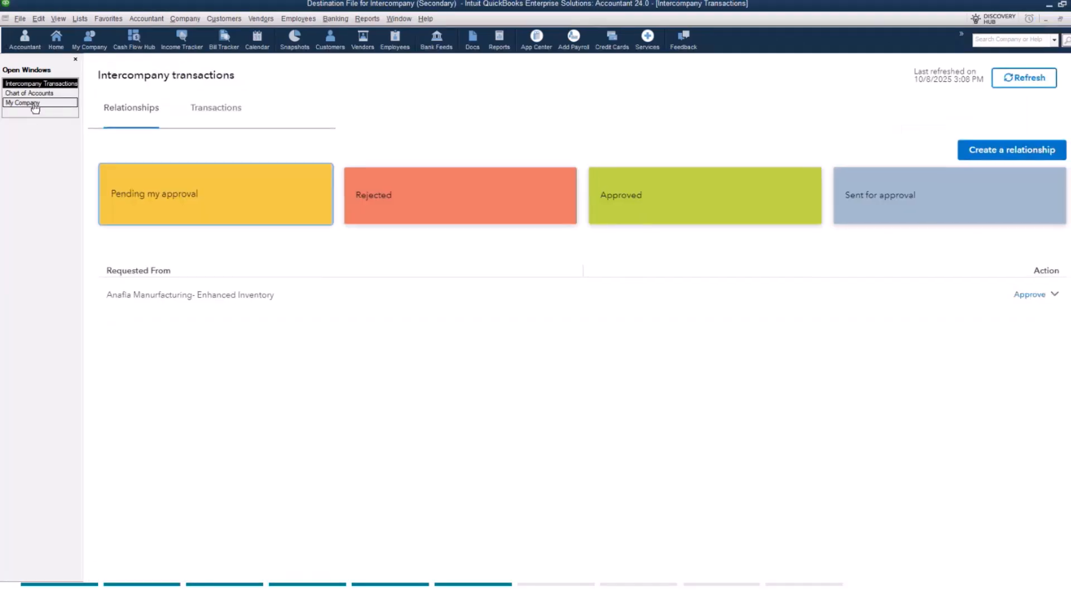
{"action": "left_click", "coordinate": [180, 19]}
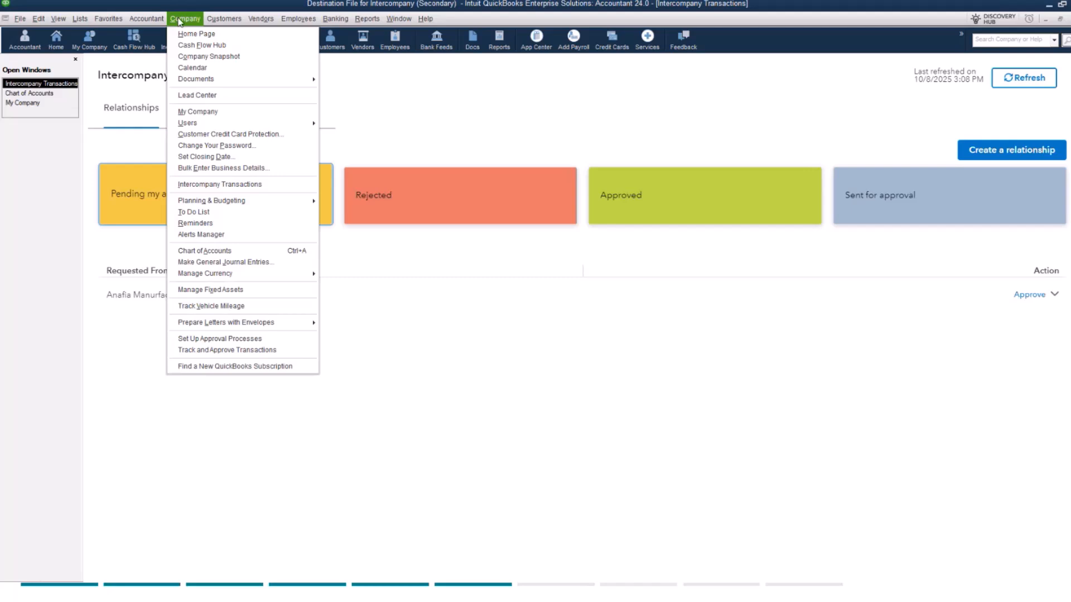
Step: Approve the relationship request from Anafia Manurfacturing- Enhanced Inventory, with Due From - Anafia as the due from account and Due To Anafia as the due to account
{"action": "left_click", "coordinate": [540, 114]}
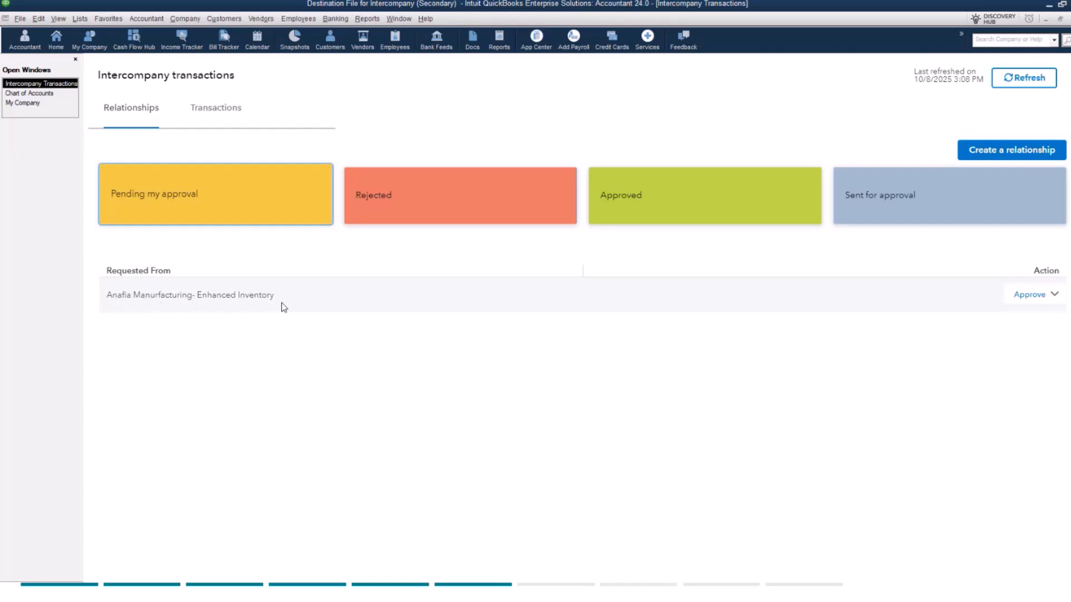
{"action": "left_click", "coordinate": [1054, 296]}
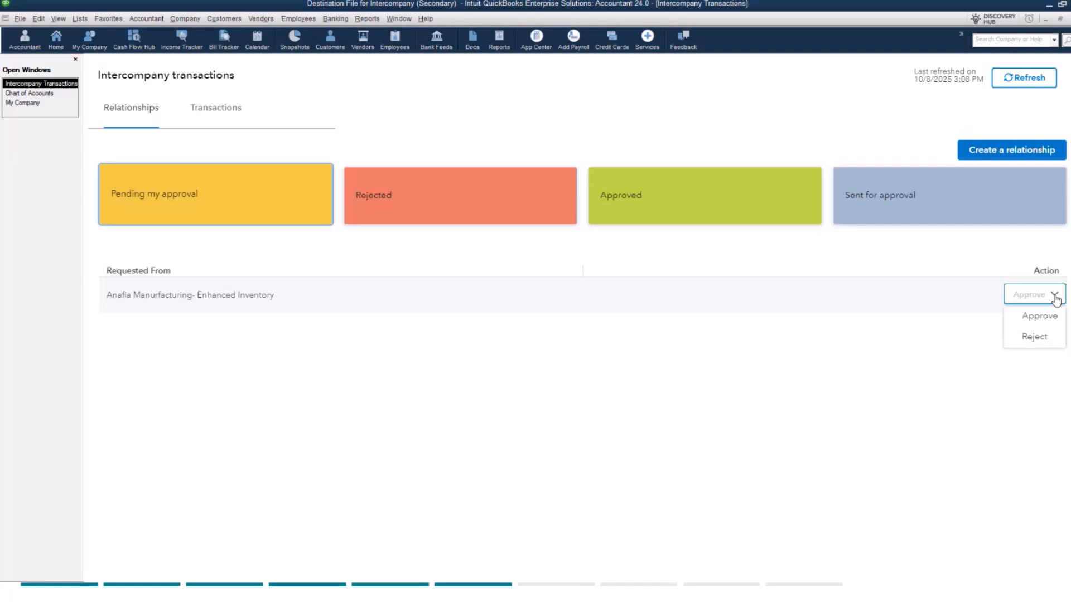
{"action": "left_click", "coordinate": [1036, 317]}
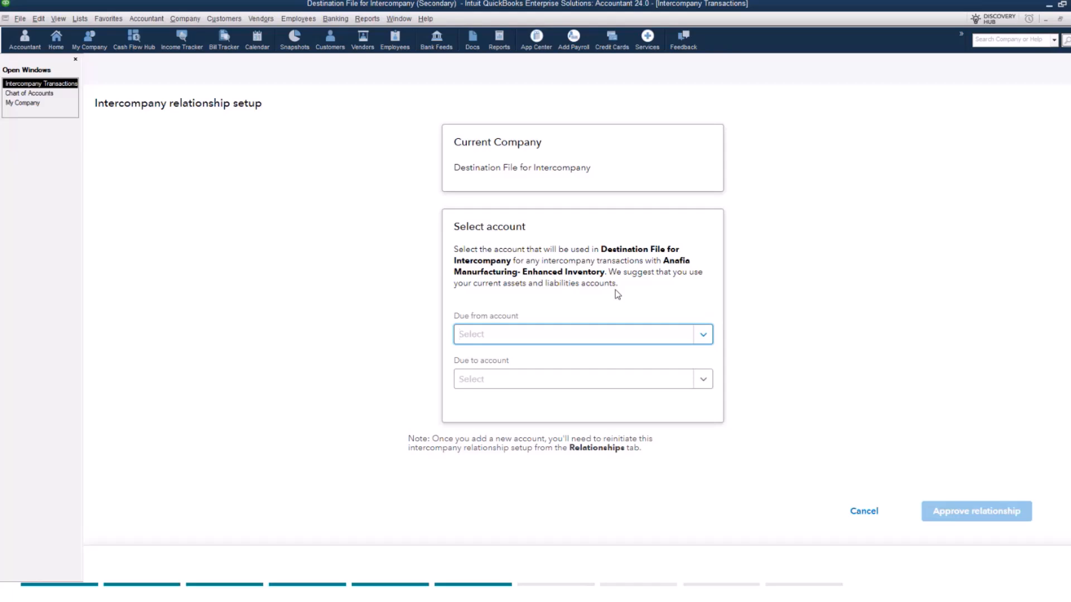
{"action": "left_click", "coordinate": [518, 338]}
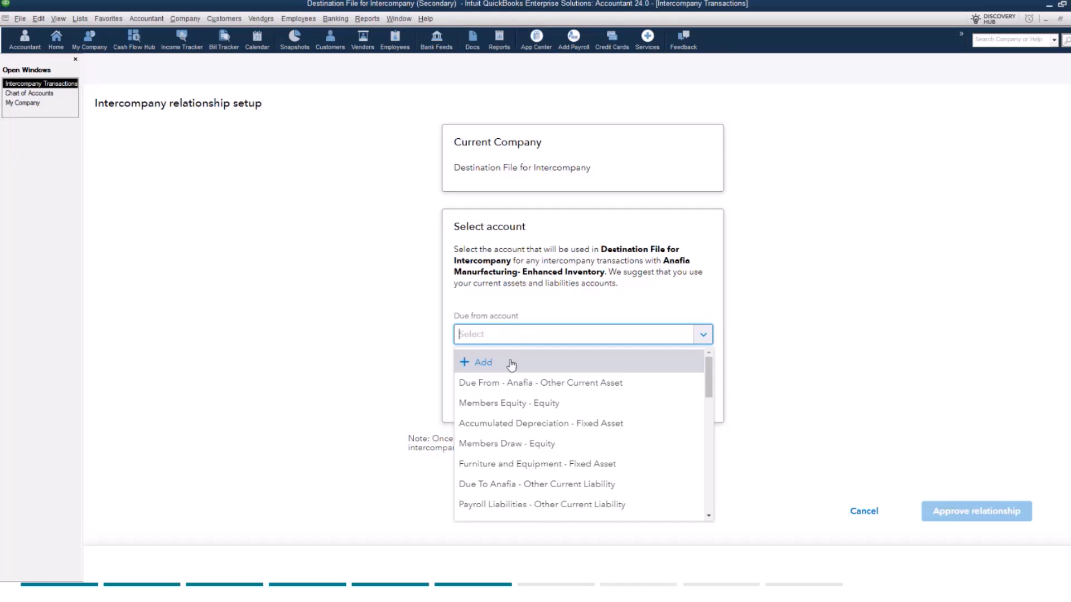
{"action": "left_click", "coordinate": [486, 384]}
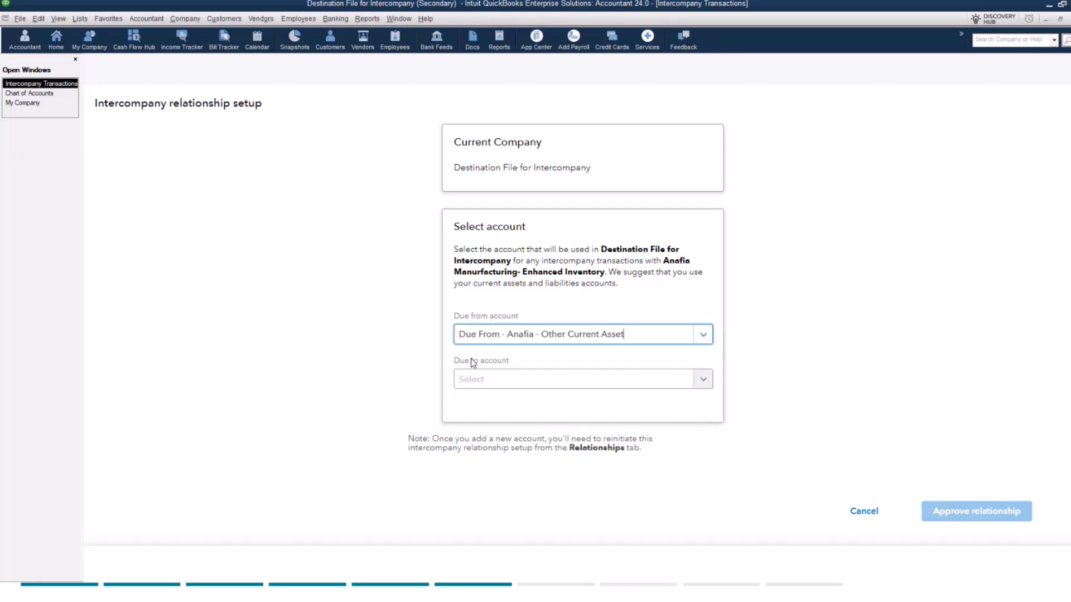
{"action": "left_click", "coordinate": [500, 381]}
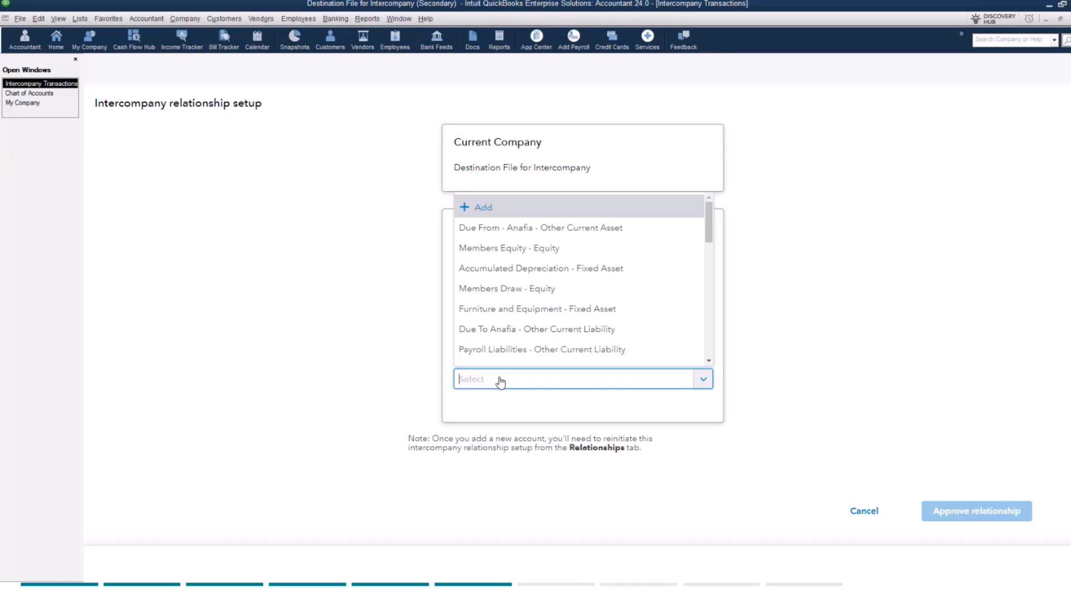
{"action": "left_click", "coordinate": [488, 329]}
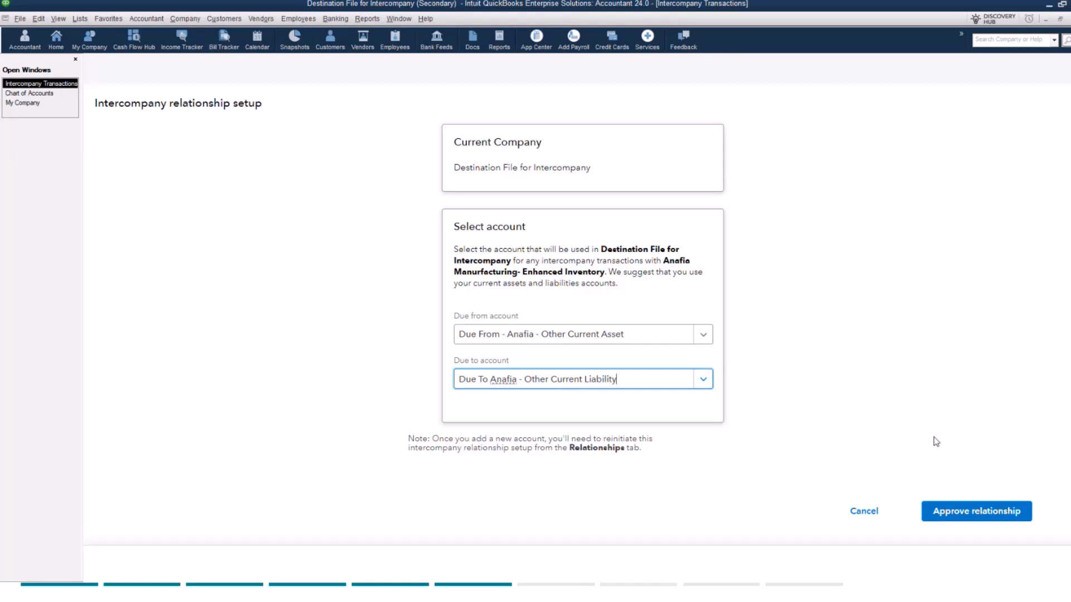
{"action": "left_click", "coordinate": [965, 520]}
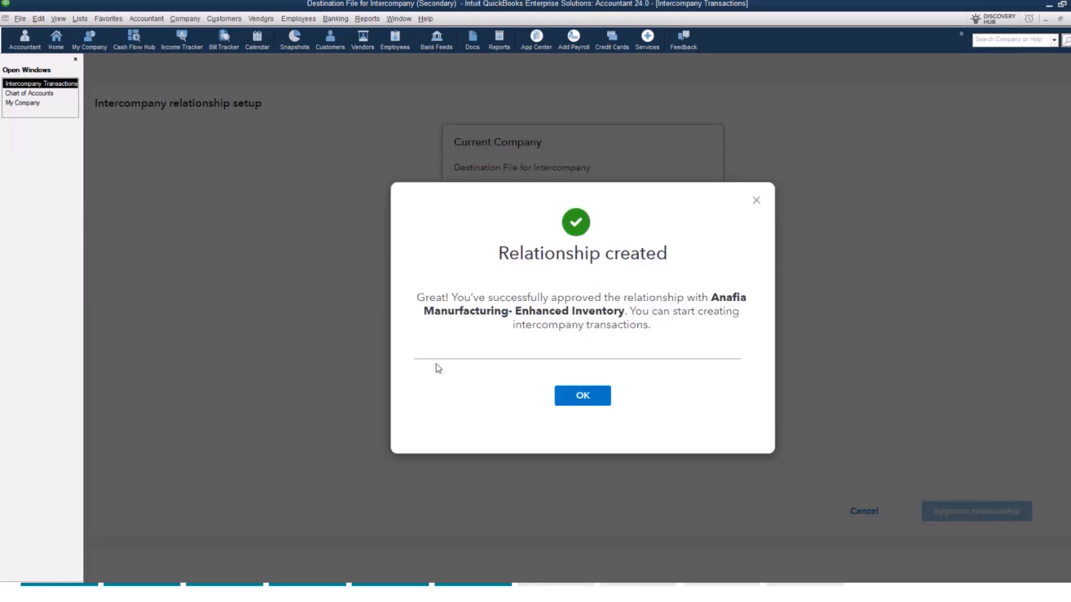
{"action": "left_click", "coordinate": [588, 398]}
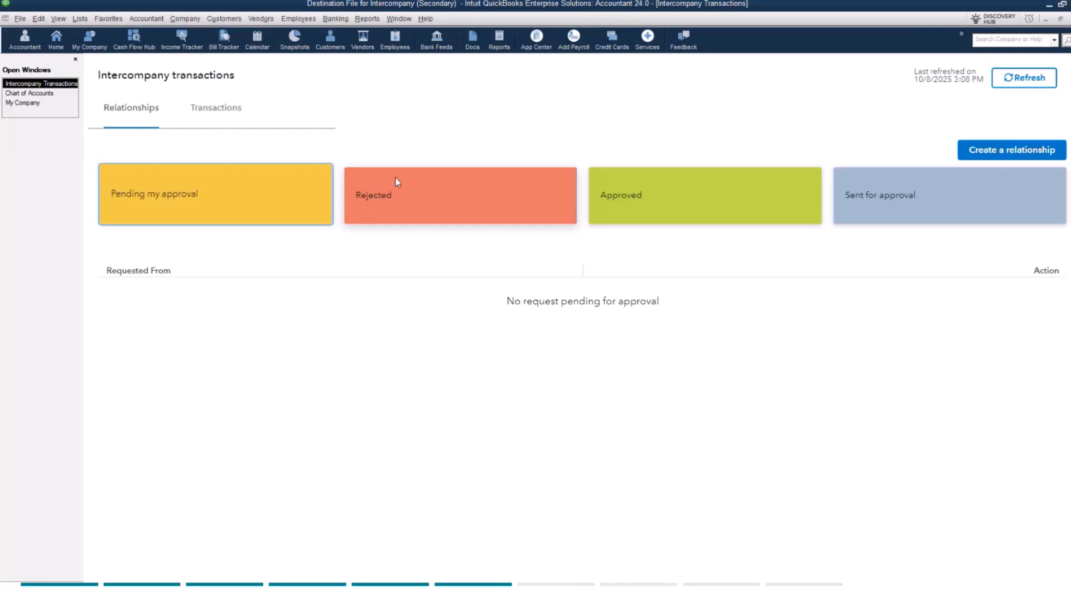
Step: View the rejected and the approved relationships in the secondary destination file
{"action": "left_click", "coordinate": [433, 192]}
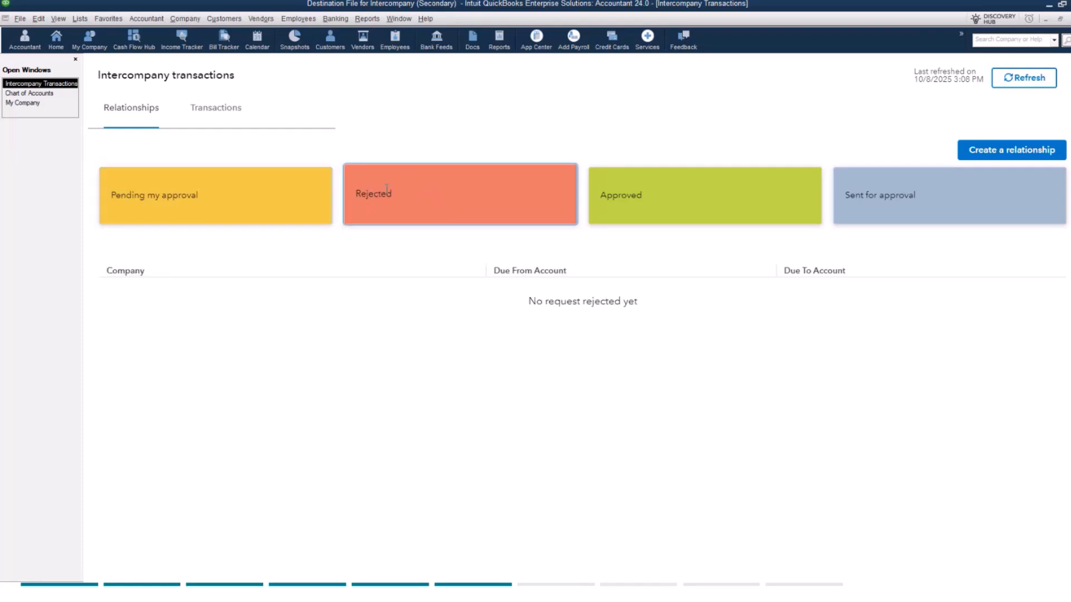
{"action": "left_click", "coordinate": [699, 196]}
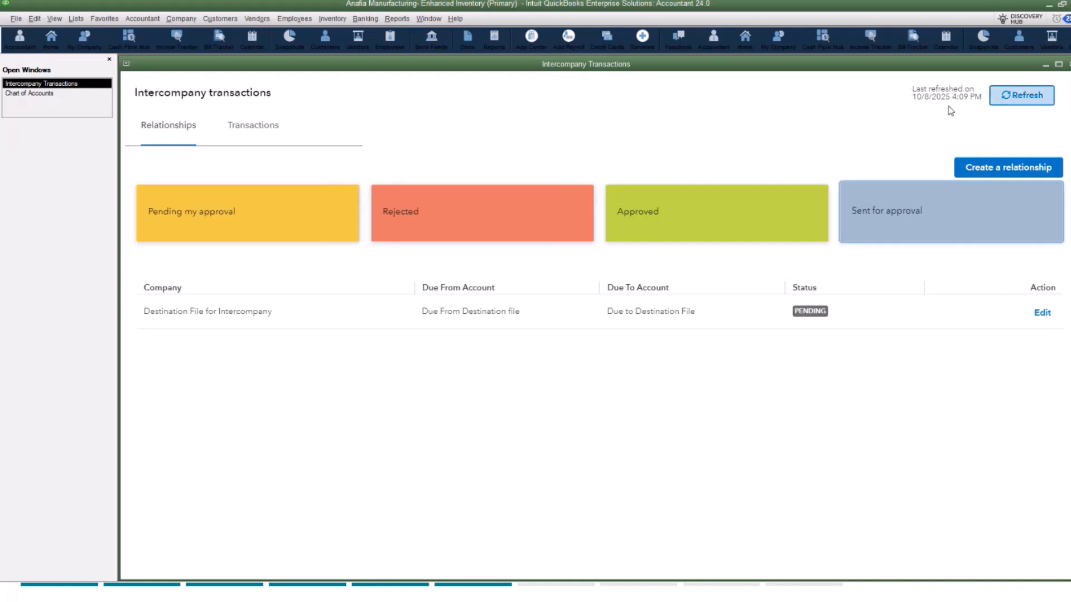
Step: Refresh Intercompany Transactions in the primary file and view the relationships sent for approval and those approved
{"action": "left_click", "coordinate": [1021, 102]}
{"action": "left_click", "coordinate": [1020, 102]}
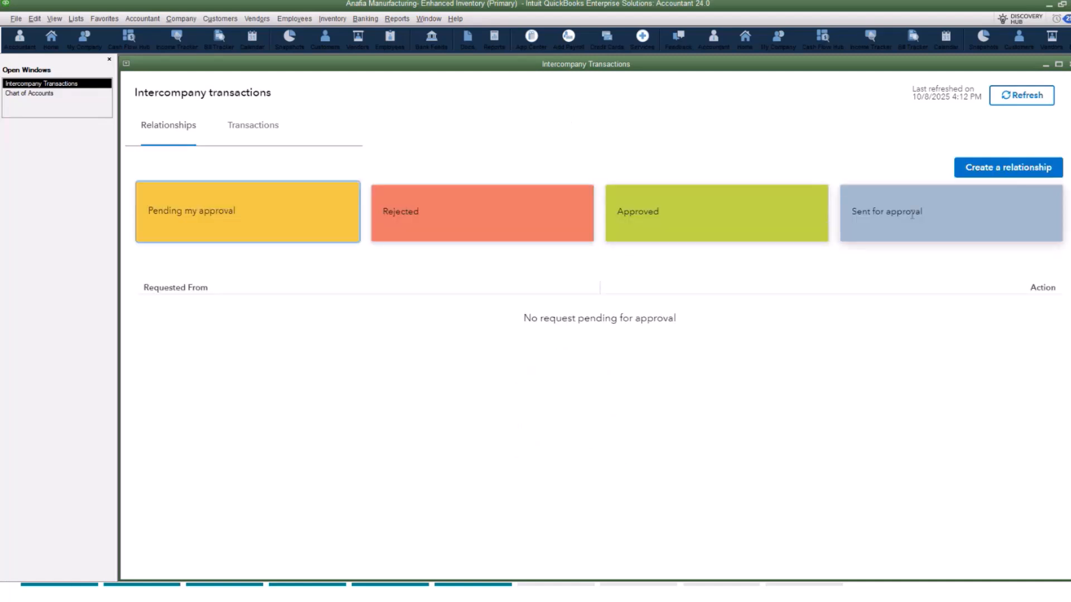
{"action": "left_click", "coordinate": [929, 209]}
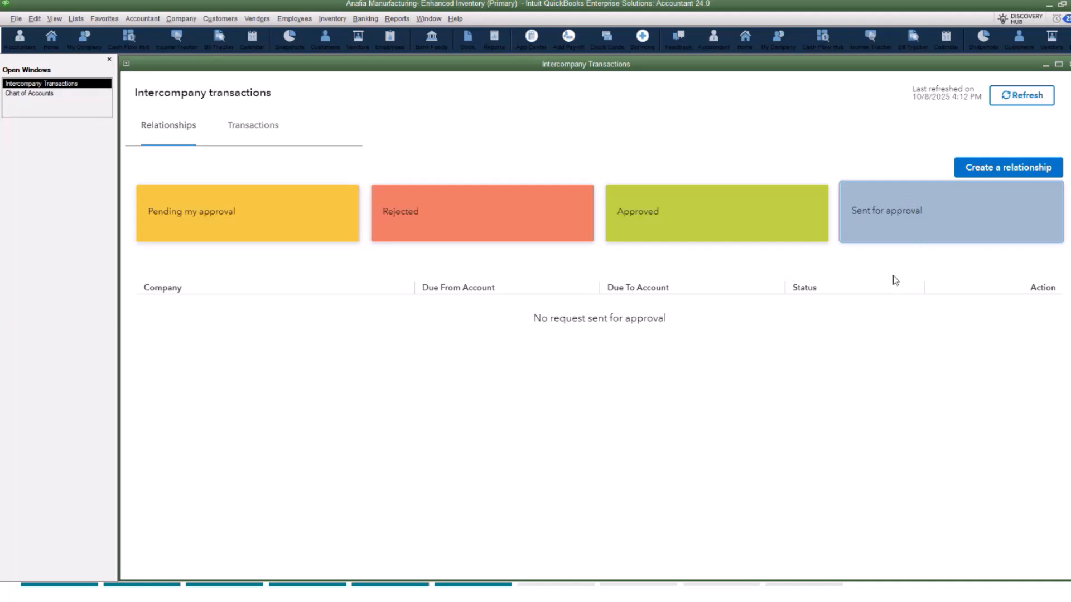
{"action": "left_click", "coordinate": [690, 213]}
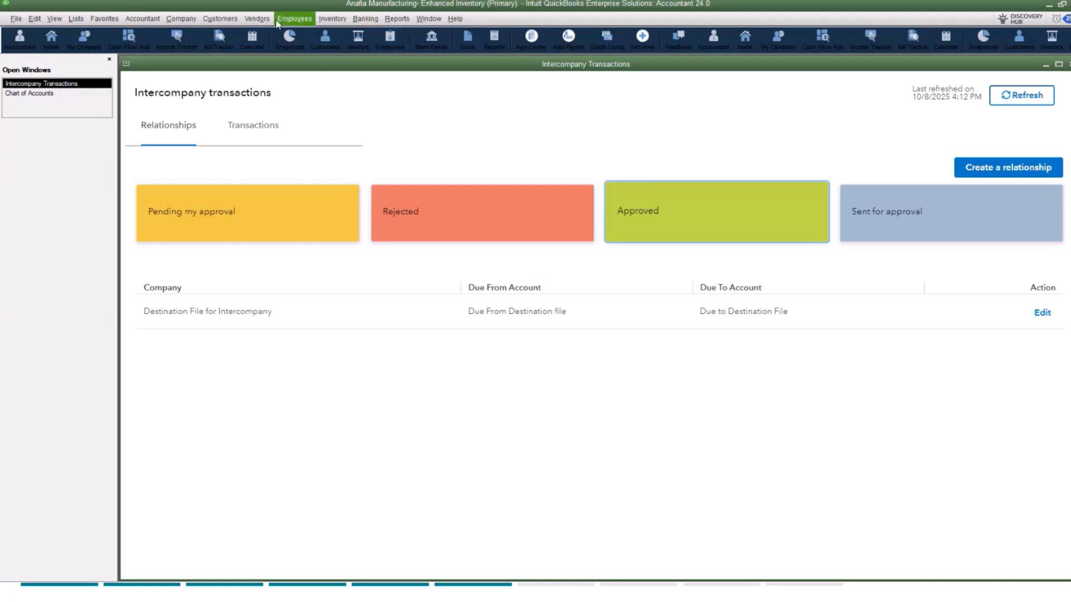
Step: Start a new vendor bill in a maximized window and switch it to an intercompany transaction
{"action": "left_click", "coordinate": [257, 18]}
{"action": "left_click", "coordinate": [256, 62]}
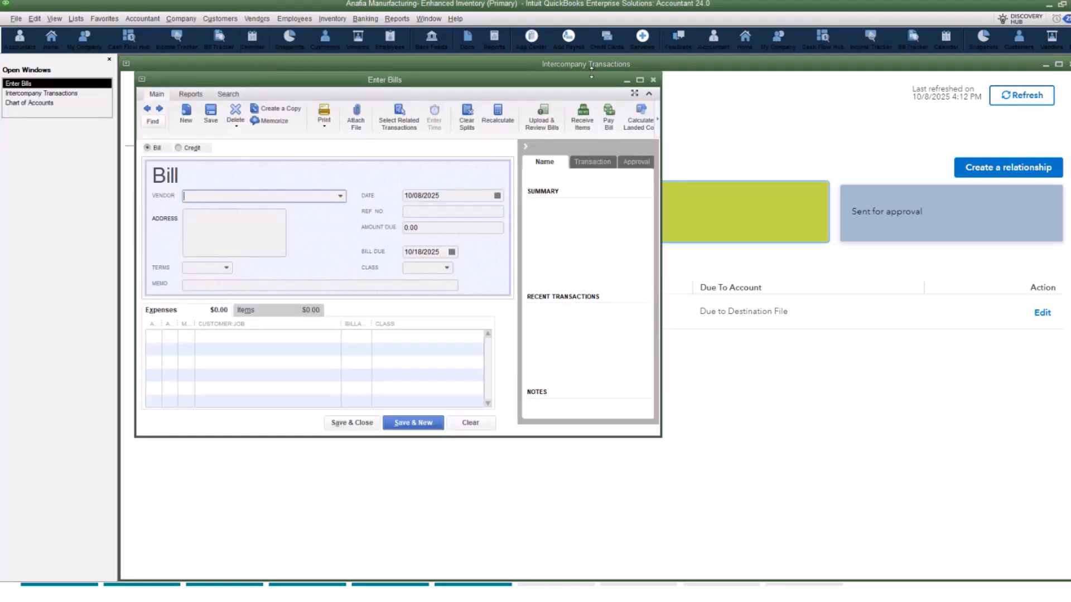
{"action": "left_click", "coordinate": [641, 79]}
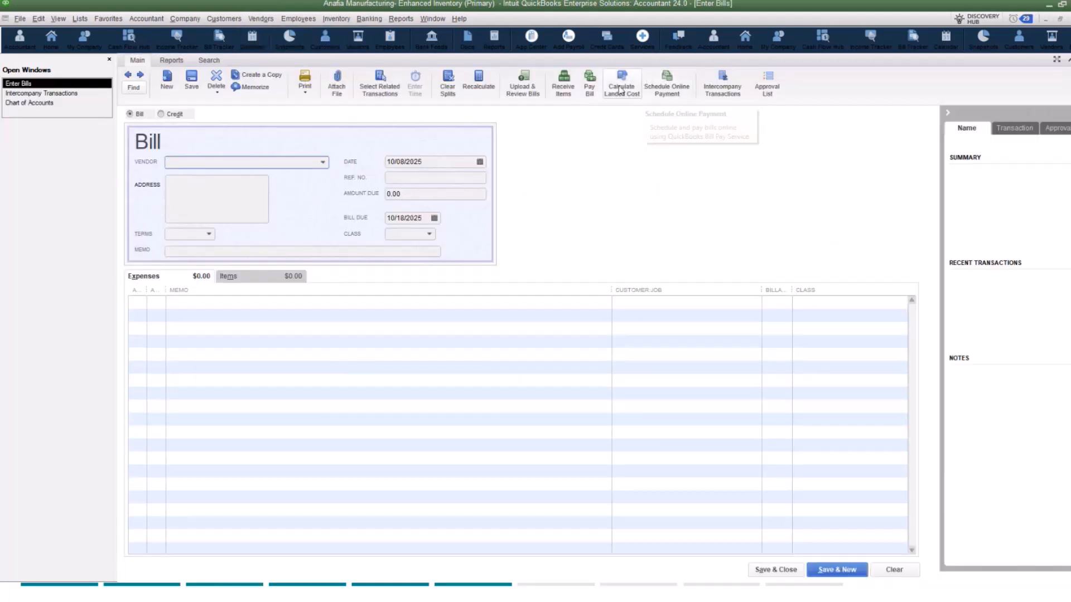
{"action": "left_click", "coordinate": [724, 87]}
{"action": "left_click", "coordinate": [730, 119]}
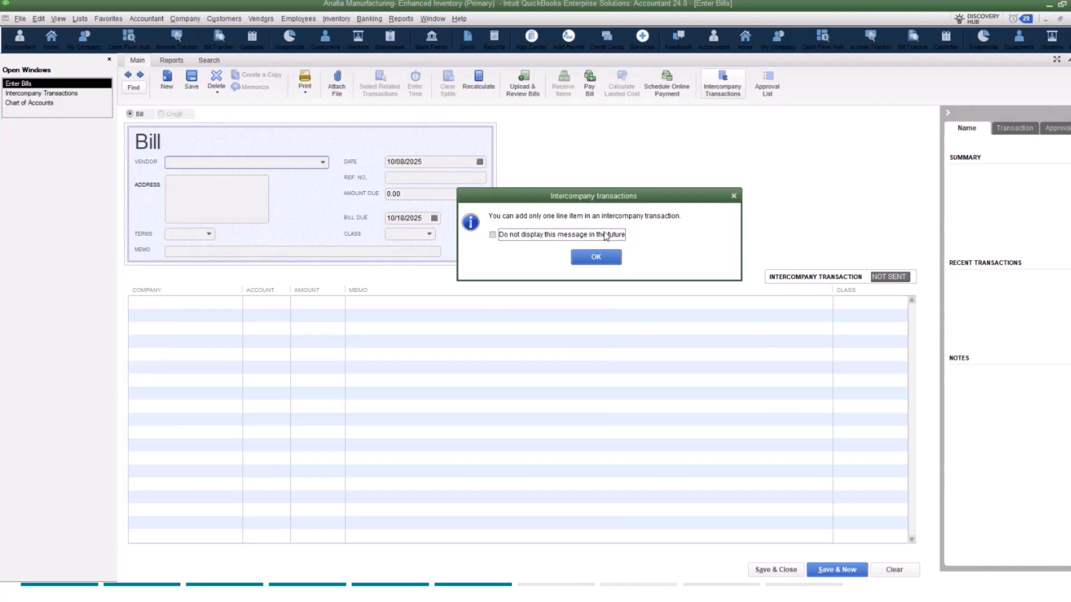
{"action": "left_click", "coordinate": [597, 260]}
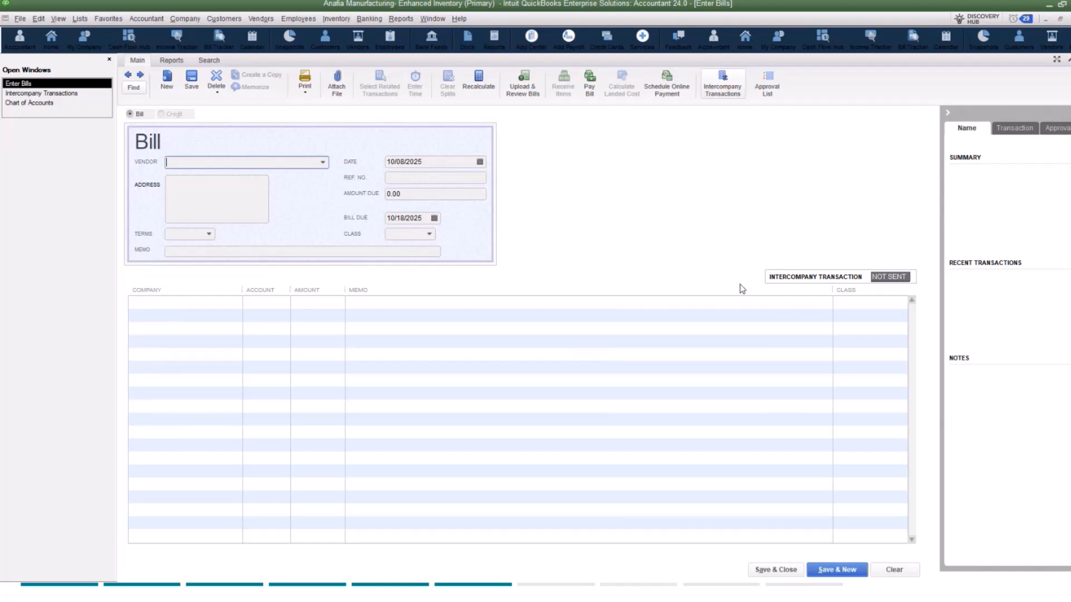
Step: Add a new vendor named Insurance Vendor and use it on the bill
{"action": "left_click", "coordinate": [323, 163]}
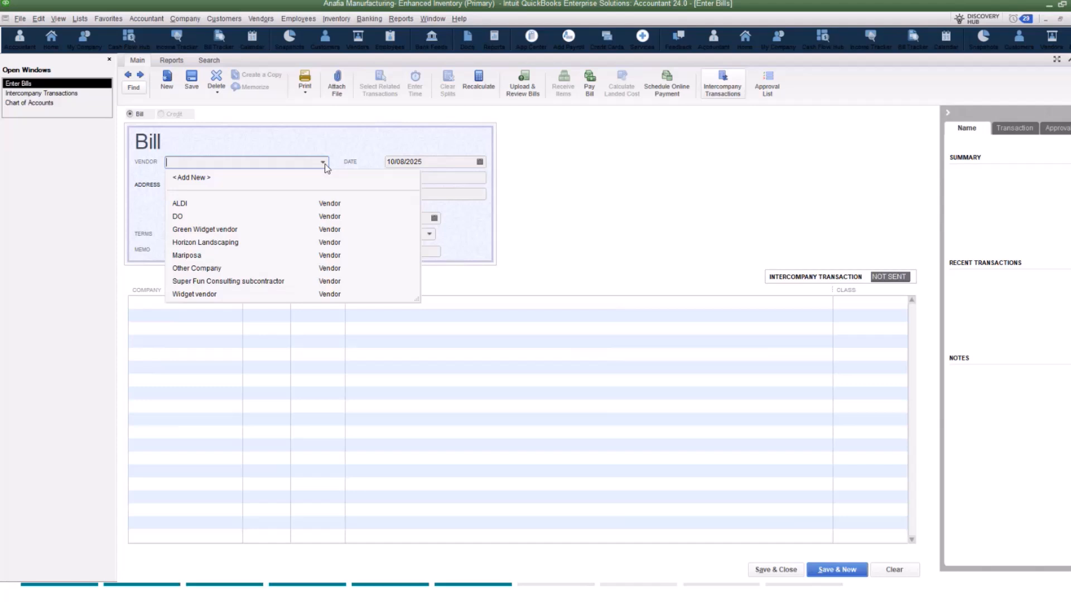
{"action": "left_click", "coordinate": [203, 178]}
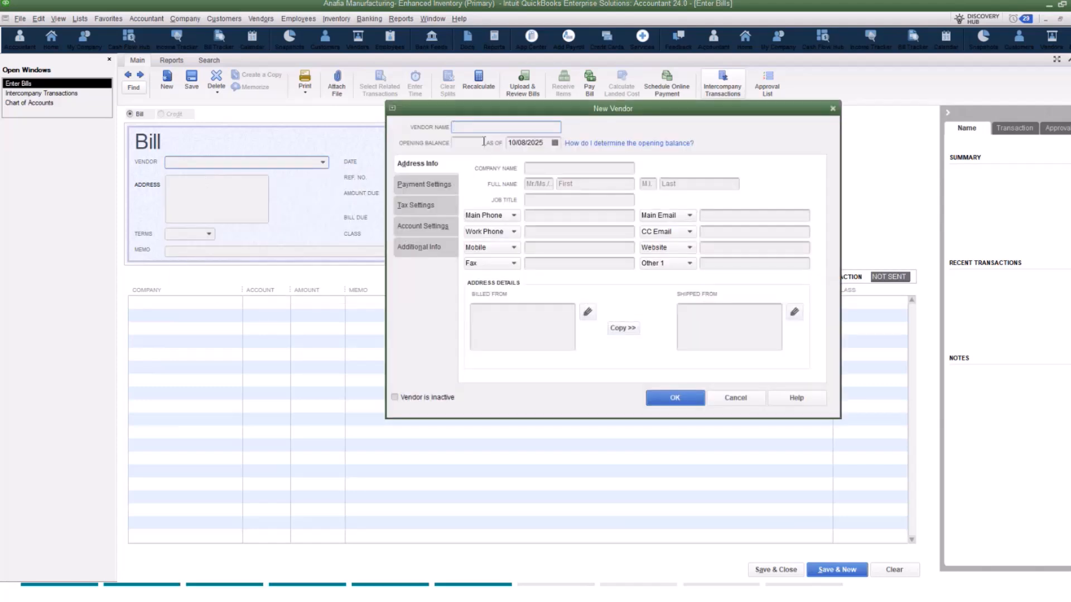
{"action": "type", "text": "Insurance Vendor"}
{"action": "left_click", "coordinate": [676, 397]}
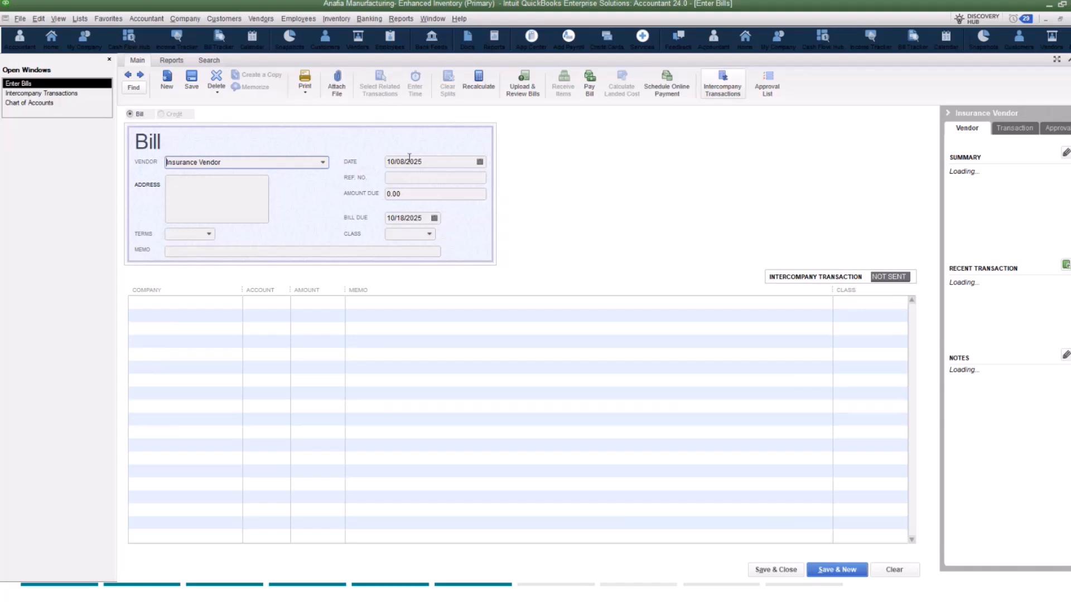
Step: Set the bill's reference number to 10082025 and its amount due to 1,000.00
{"action": "left_click", "coordinate": [406, 177]}
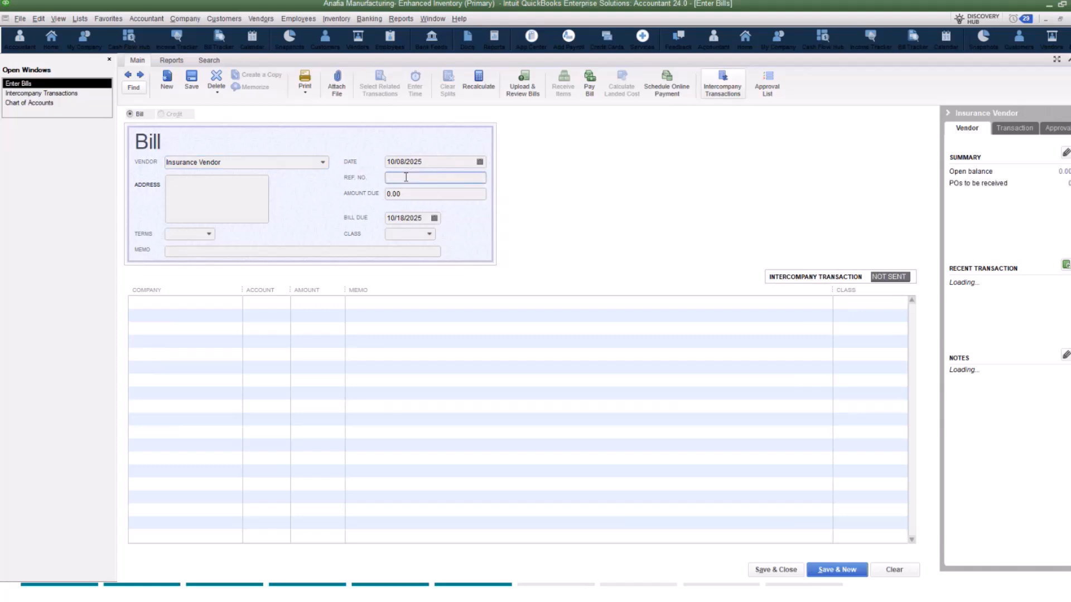
{"action": "type", "text": "10082025"}
{"action": "key", "text": "Tab"}
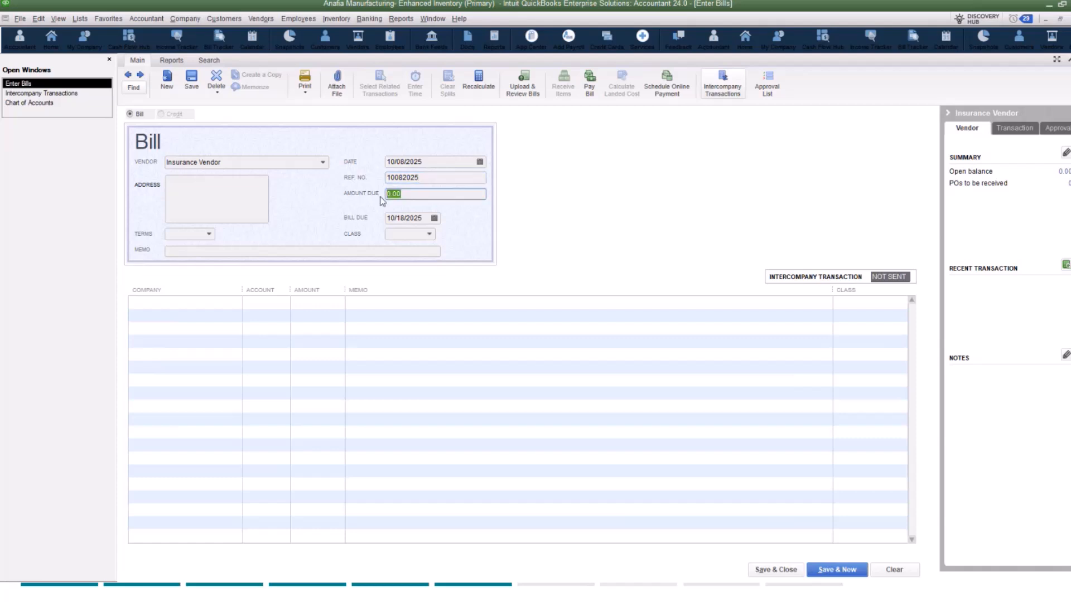
{"action": "type", "text": "1000"}
Step: Choose Destination File for Intercompany as the bill line's company, widen the Account column, and check the account choices
{"action": "left_click", "coordinate": [162, 304]}
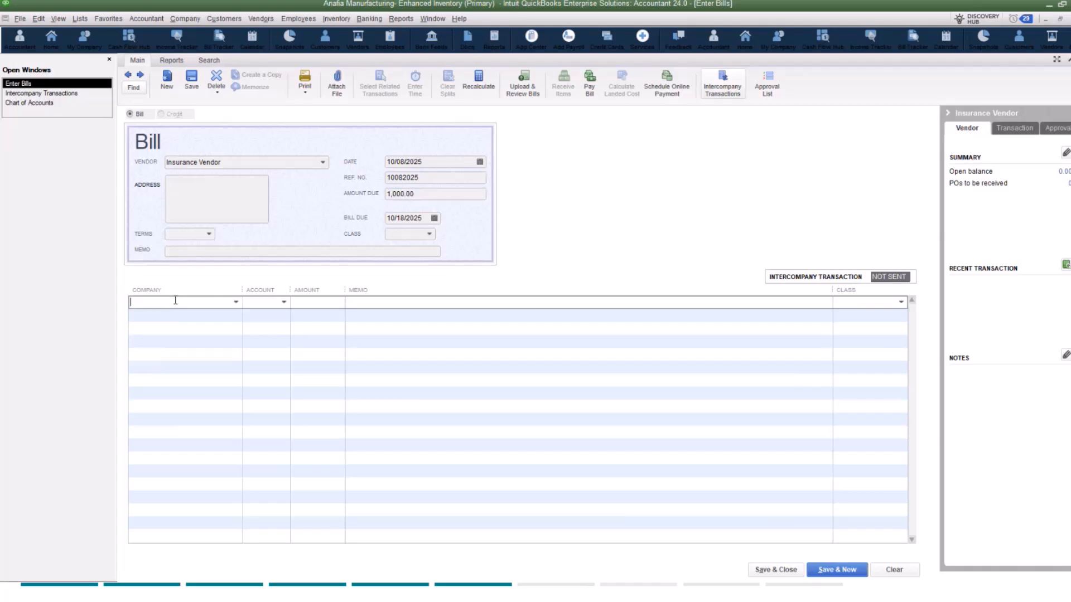
{"action": "left_click", "coordinate": [237, 304]}
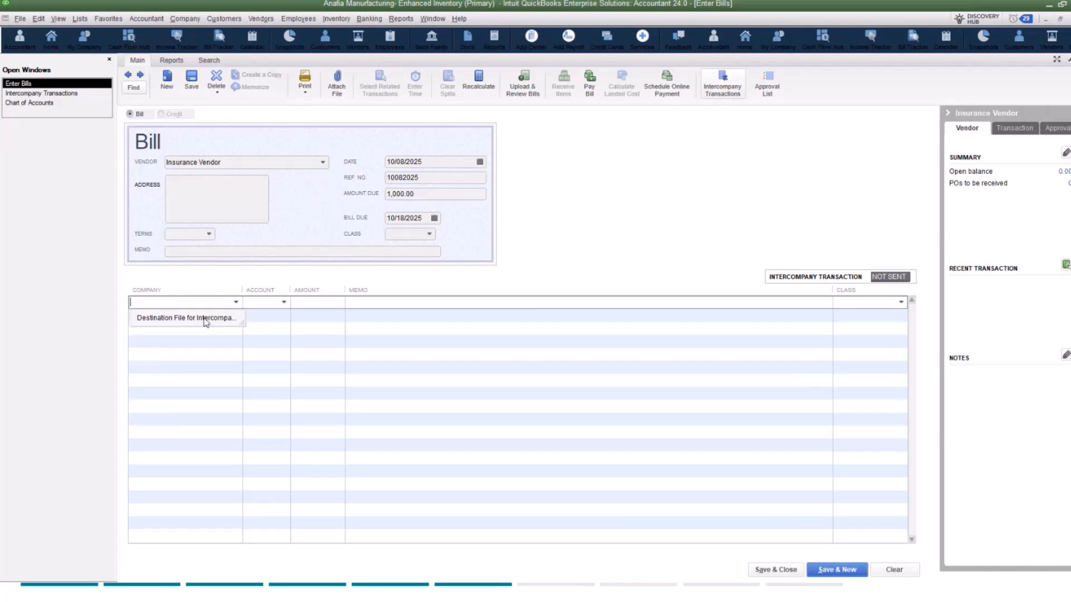
{"action": "left_click", "coordinate": [154, 323]}
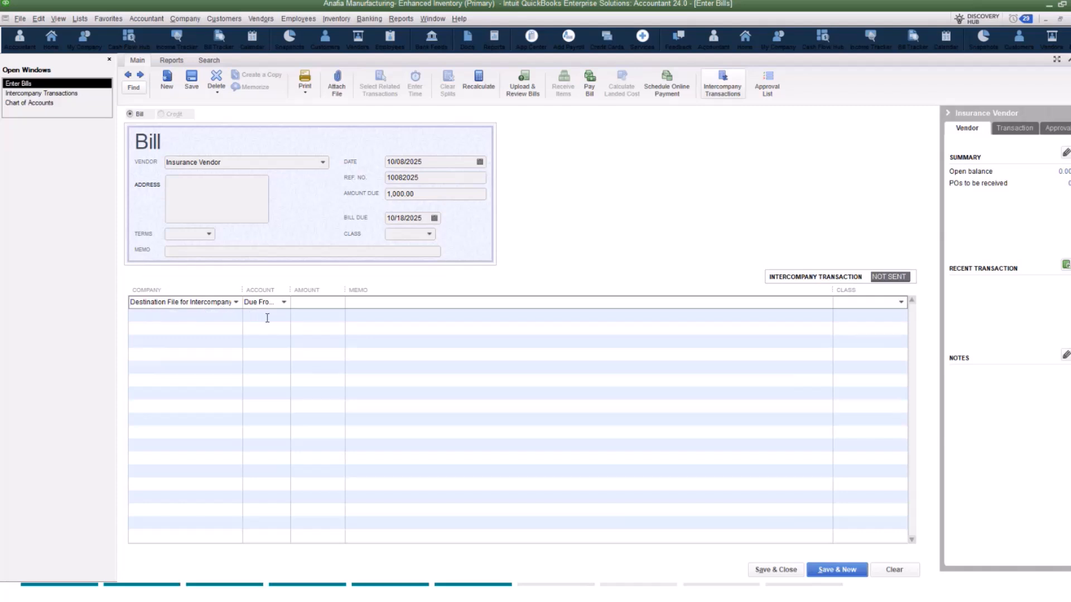
{"action": "left_click_drag", "start_coordinate": [290, 290], "coordinate": [366, 290]}
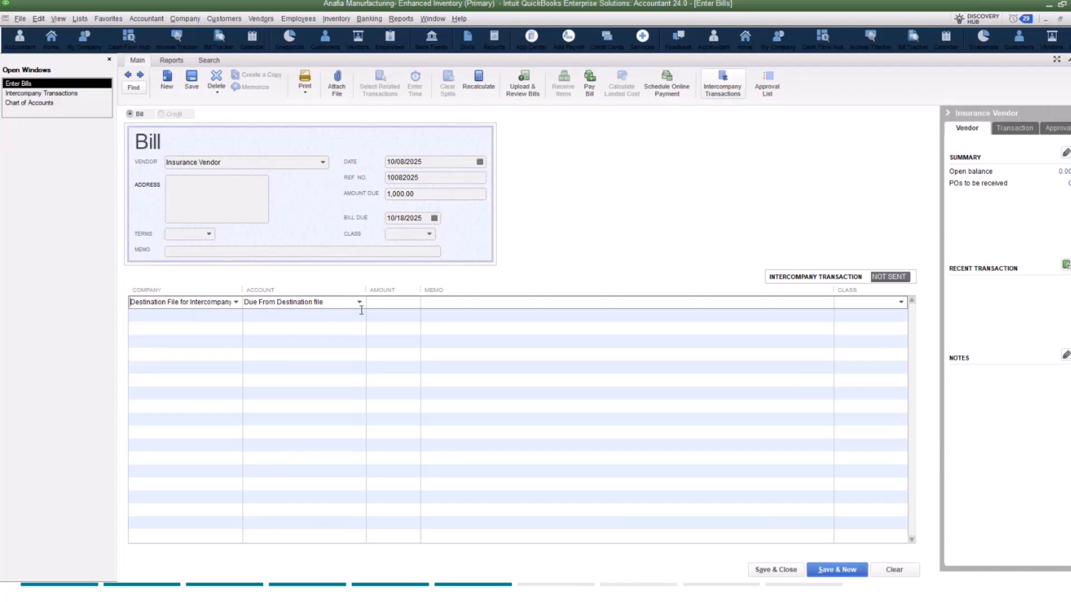
{"action": "left_click", "coordinate": [359, 302]}
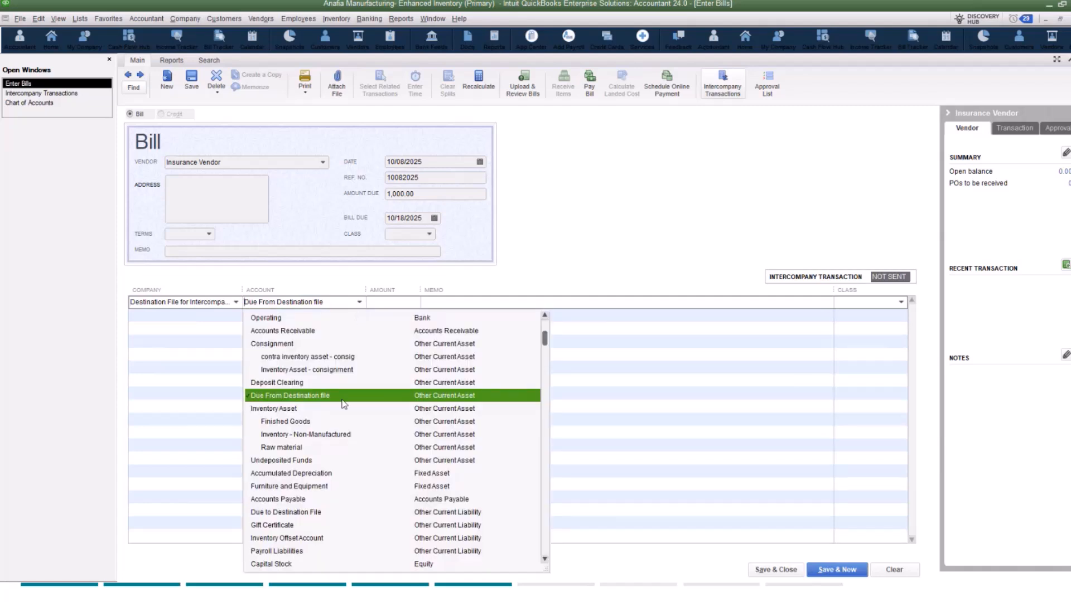
{"action": "left_click", "coordinate": [360, 302]}
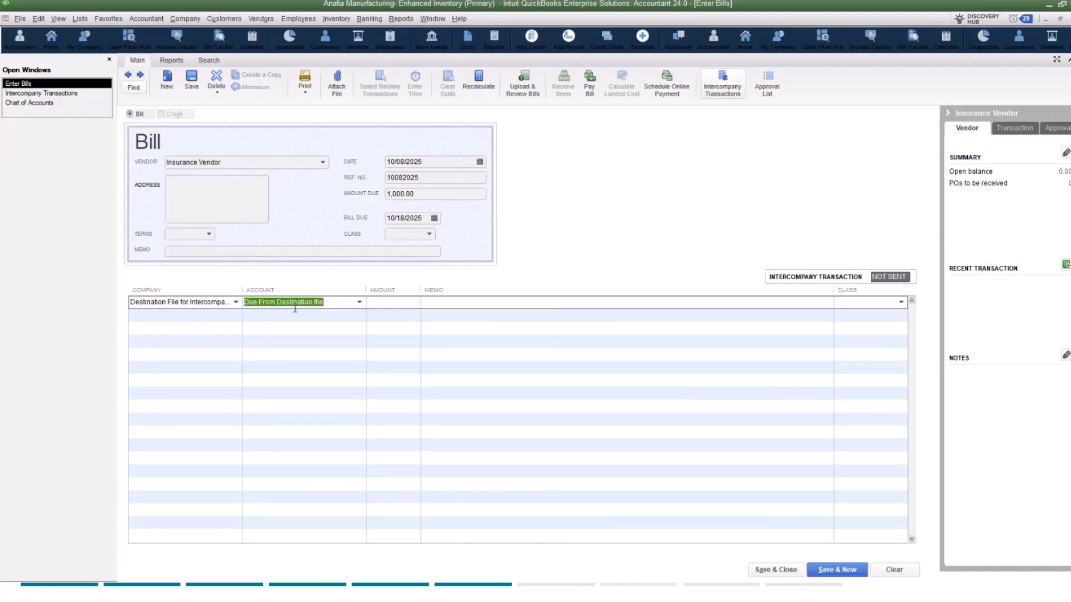
Step: Set the intercompany line's amount to 1,000.00, leave the memo blank, and save the bill
{"action": "left_click", "coordinate": [387, 304]}
{"action": "type", "text": "1000"}
{"action": "left_click", "coordinate": [482, 303]}
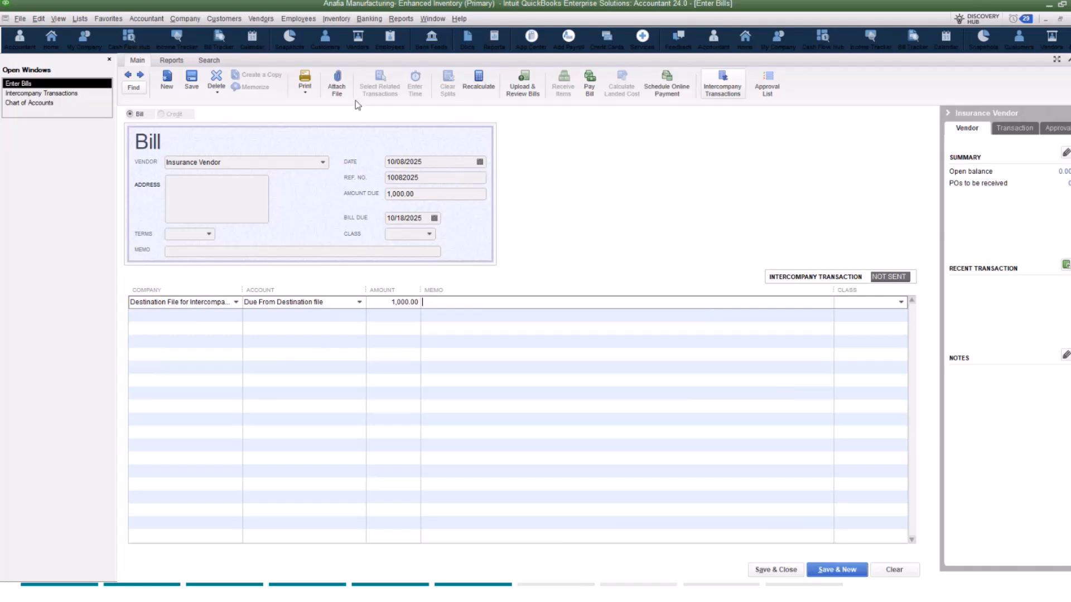
{"action": "left_click", "coordinate": [192, 81]}
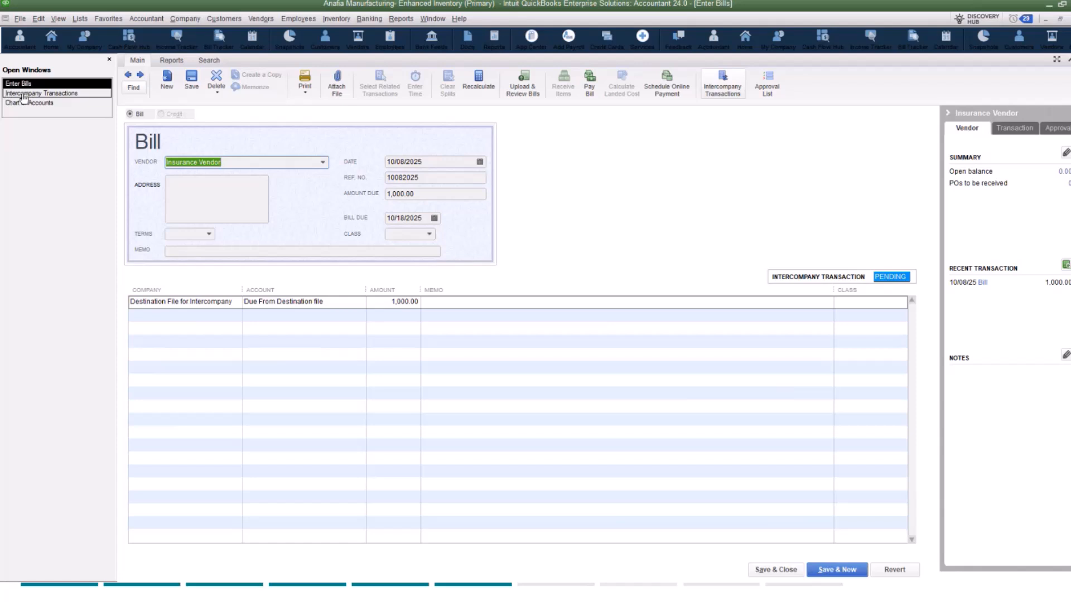
Step: Refresh the intercompany transactions and check the pending, rejected, approved and sent-for-approval transaction lists
{"action": "left_click", "coordinate": [69, 94]}
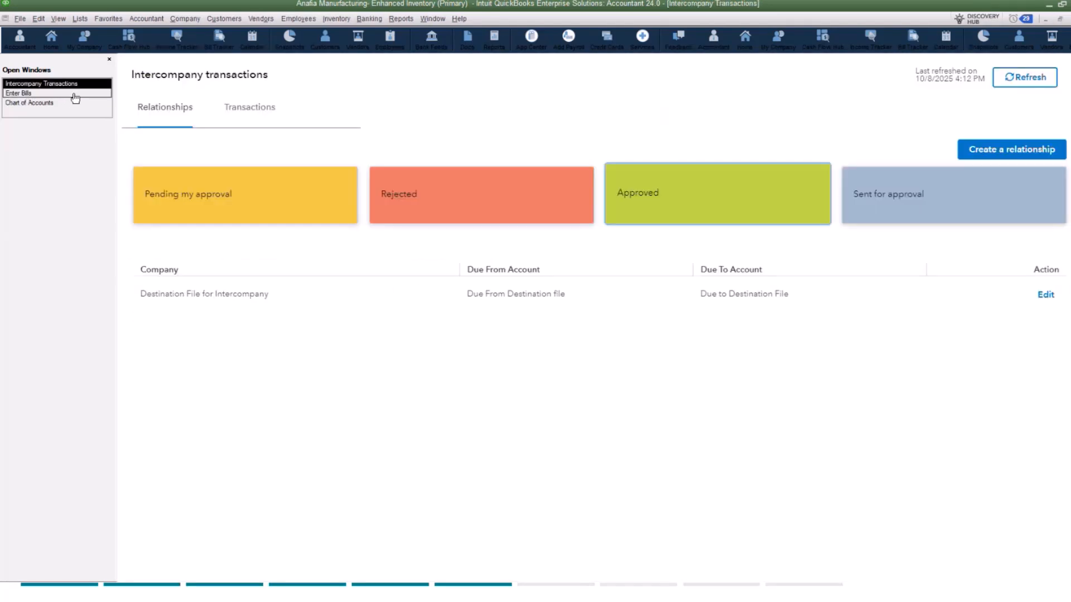
{"action": "left_click", "coordinate": [1026, 80]}
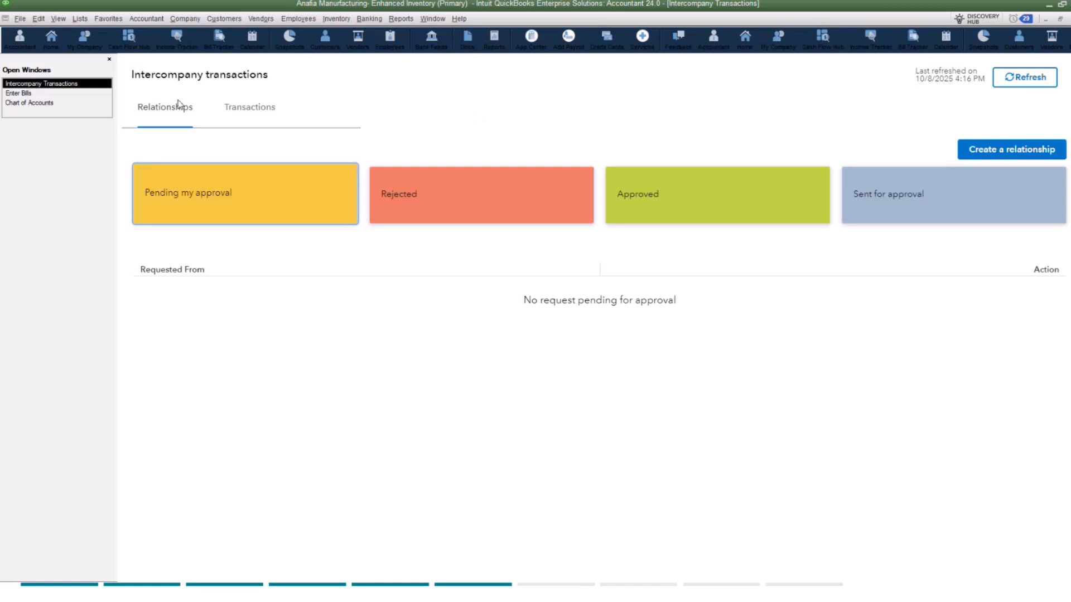
{"action": "left_click", "coordinate": [255, 111]}
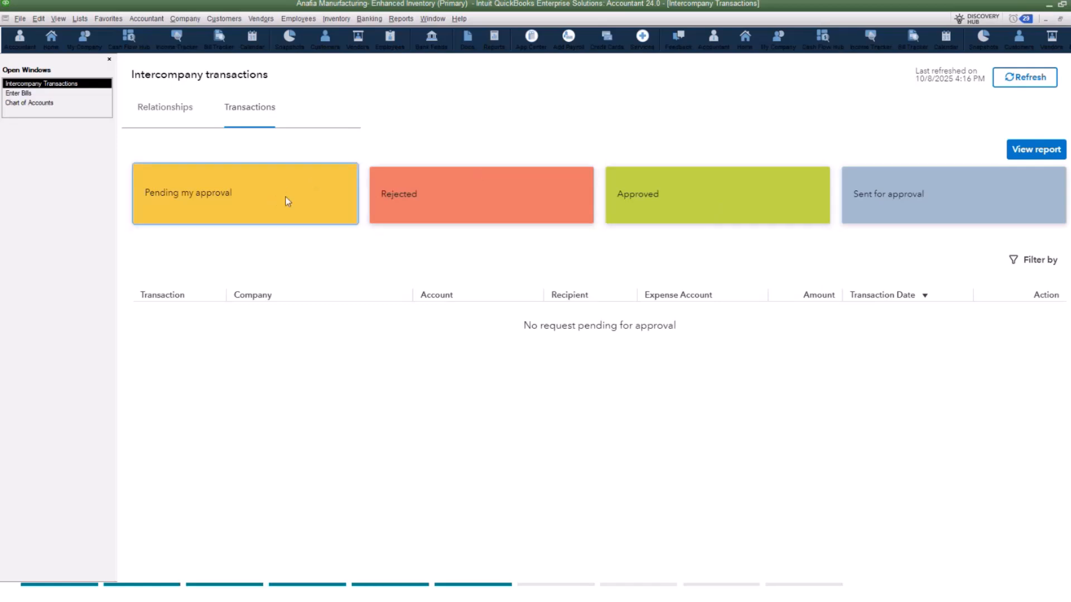
{"action": "left_click", "coordinate": [462, 194]}
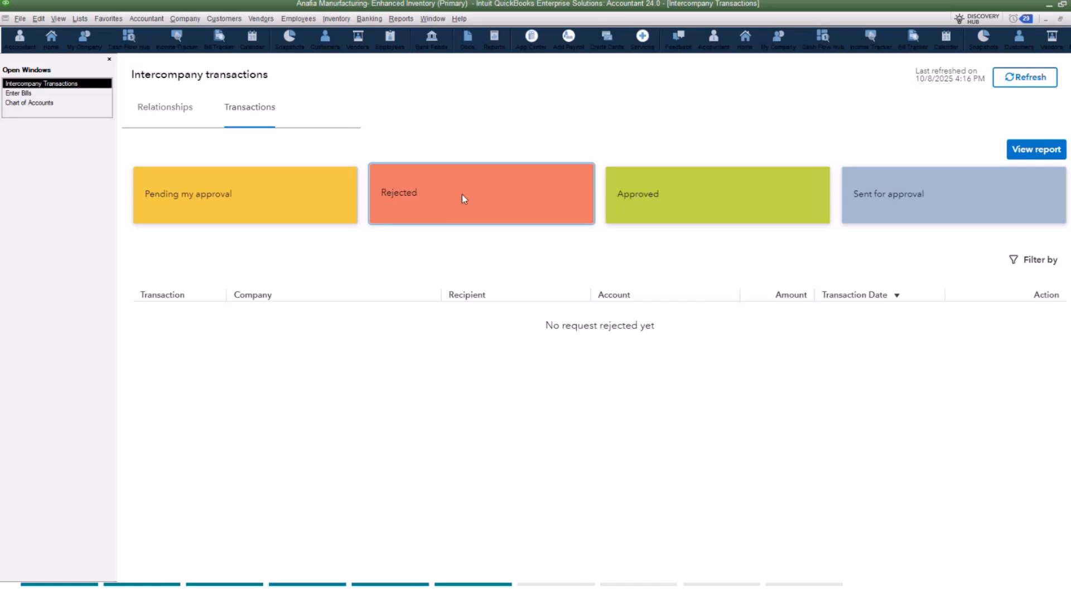
{"action": "left_click", "coordinate": [718, 199]}
{"action": "left_click", "coordinate": [967, 190]}
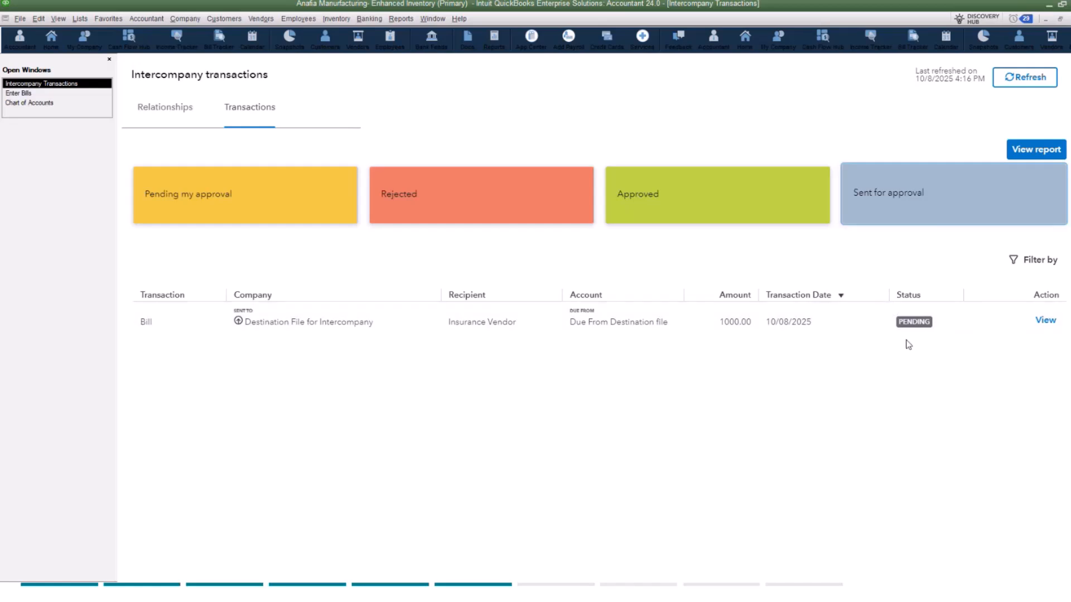
Step: Run the Balance Sheet Standard report in the primary company file
{"action": "left_click", "coordinate": [402, 22]}
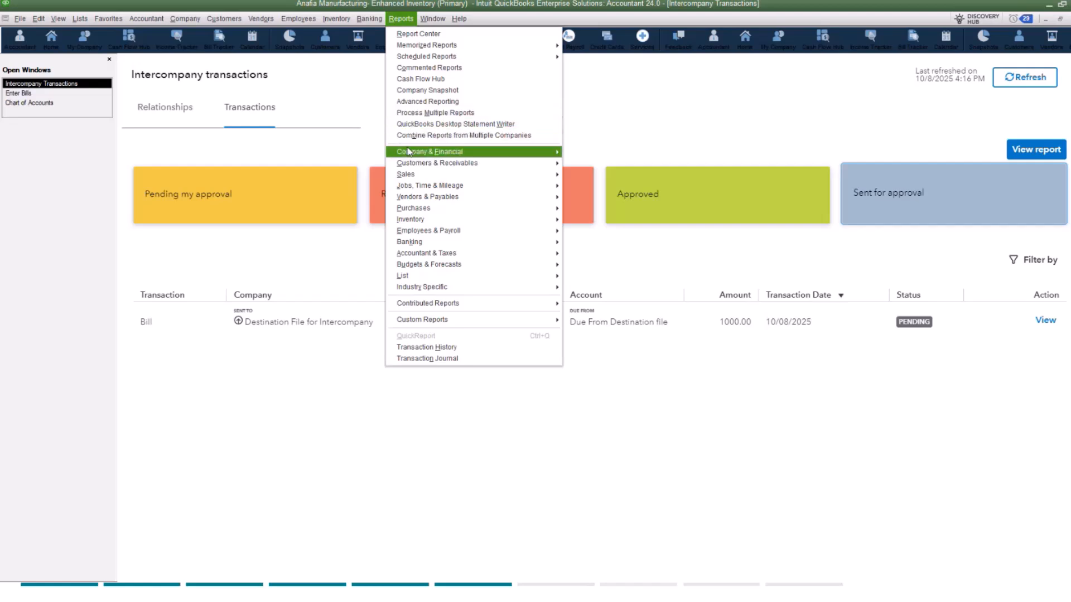
{"action": "mouse_move", "coordinate": [409, 155]}
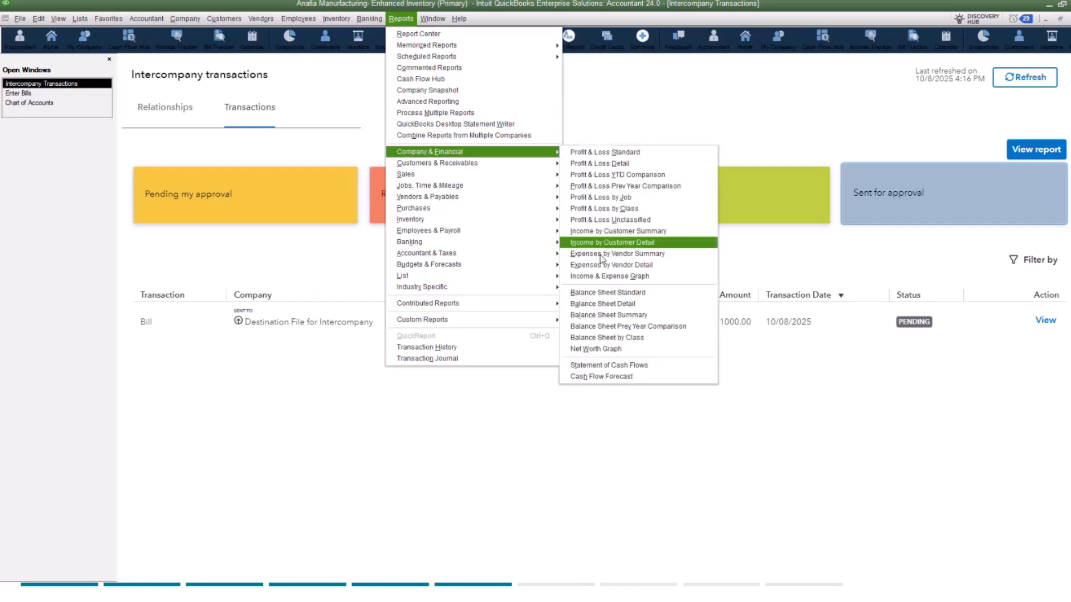
{"action": "left_click", "coordinate": [592, 293]}
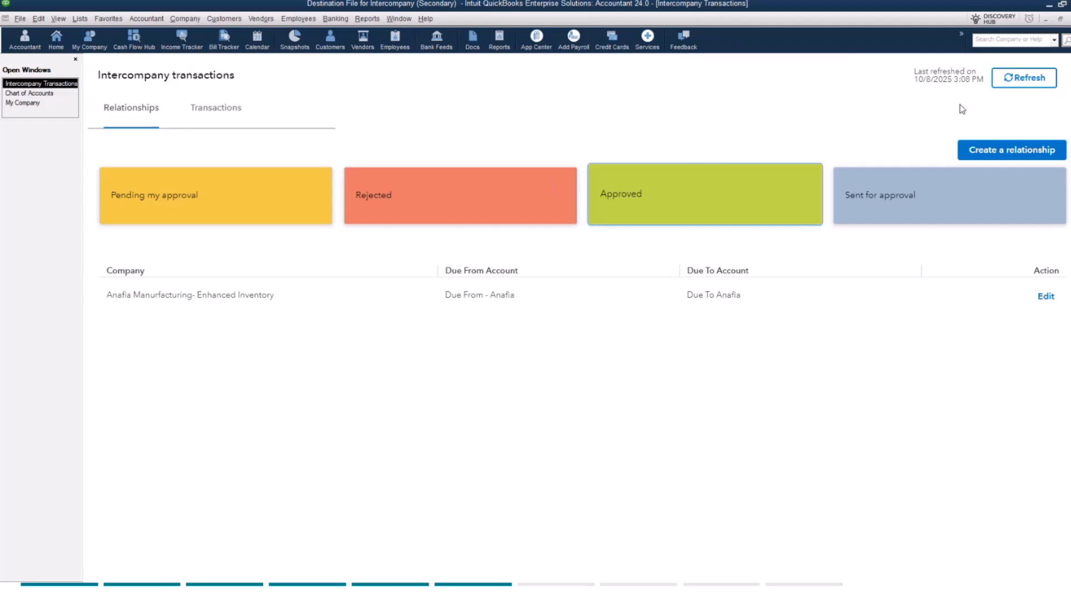
Step: In the secondary company file, refresh the intercompany transactions and assign Insurance Expense as the pending bill's expense account
{"action": "left_click", "coordinate": [1037, 79]}
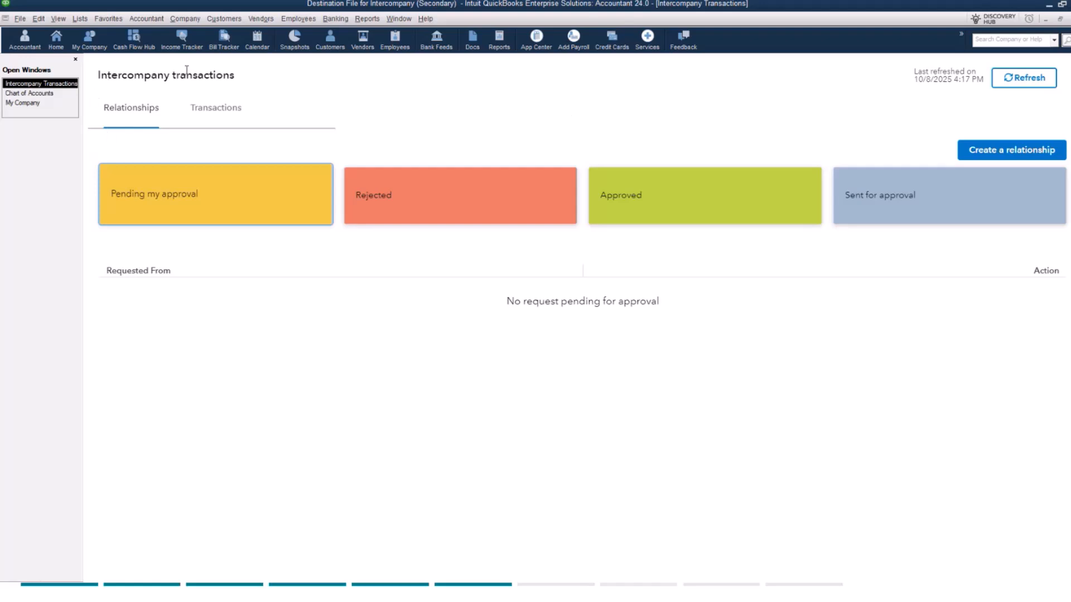
{"action": "left_click", "coordinate": [214, 113]}
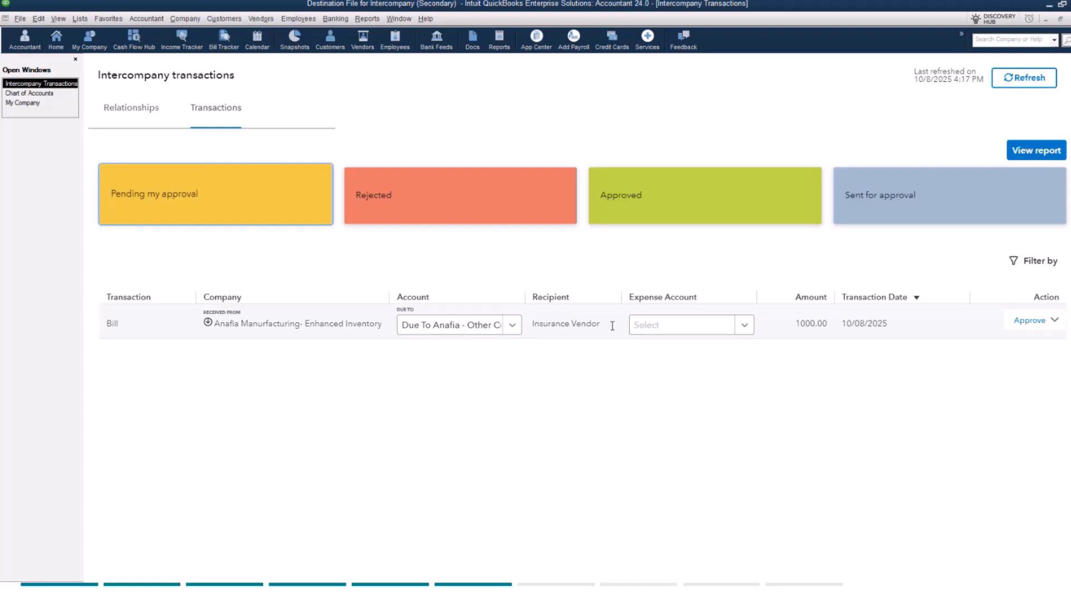
{"action": "left_click", "coordinate": [677, 333]}
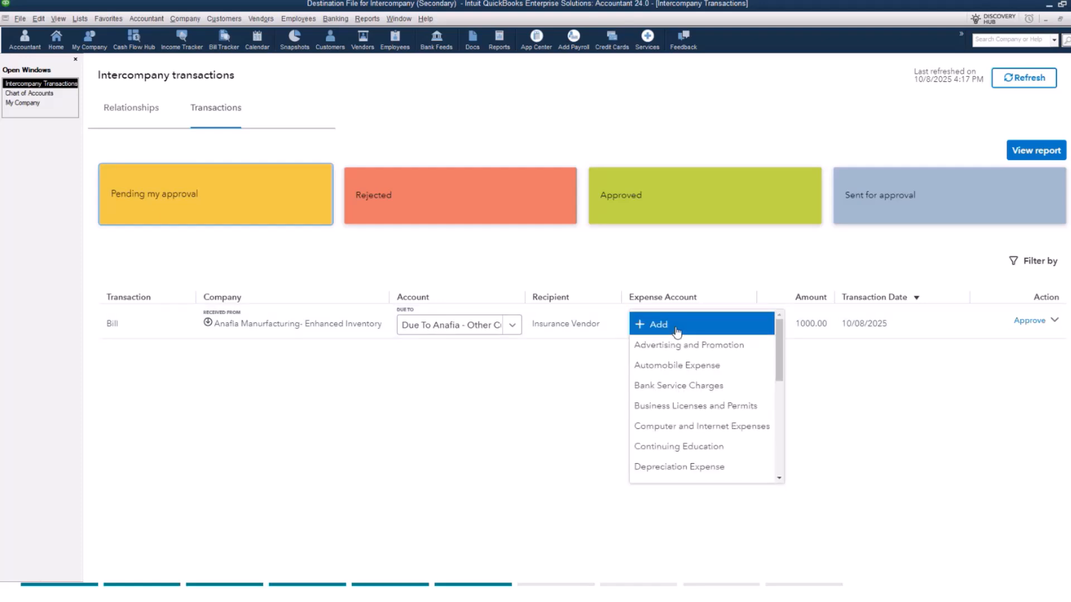
{"action": "type", "text": "in"}
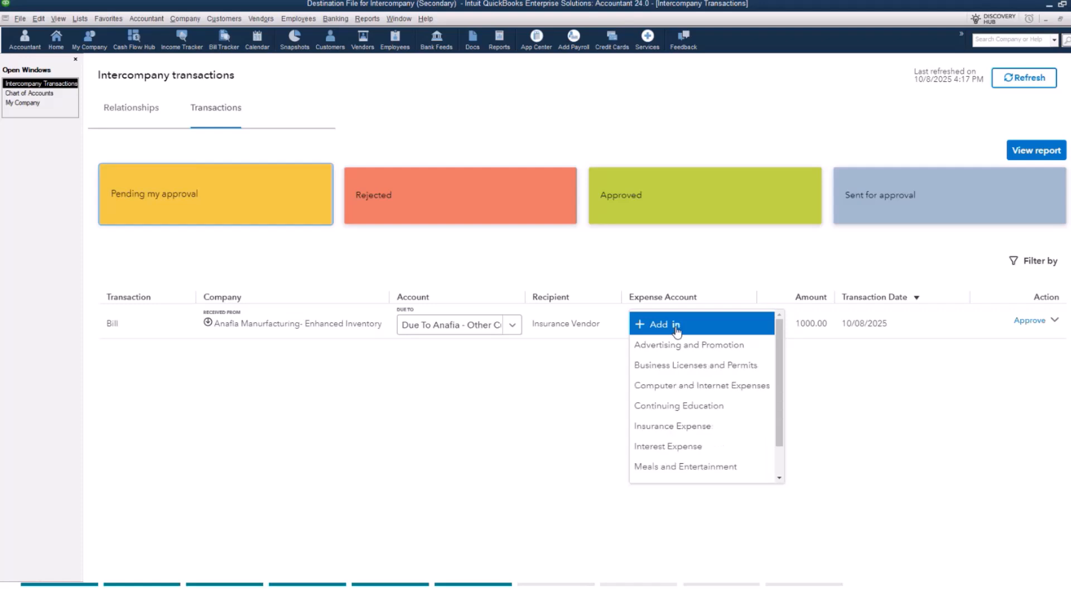
{"action": "type", "text": "s"}
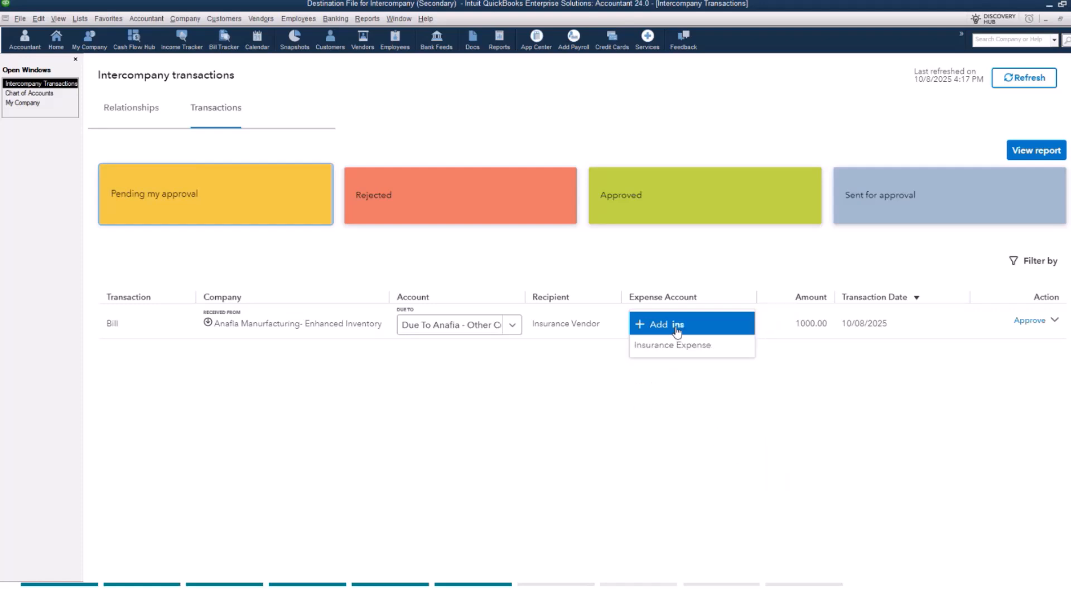
{"action": "left_click", "coordinate": [668, 347]}
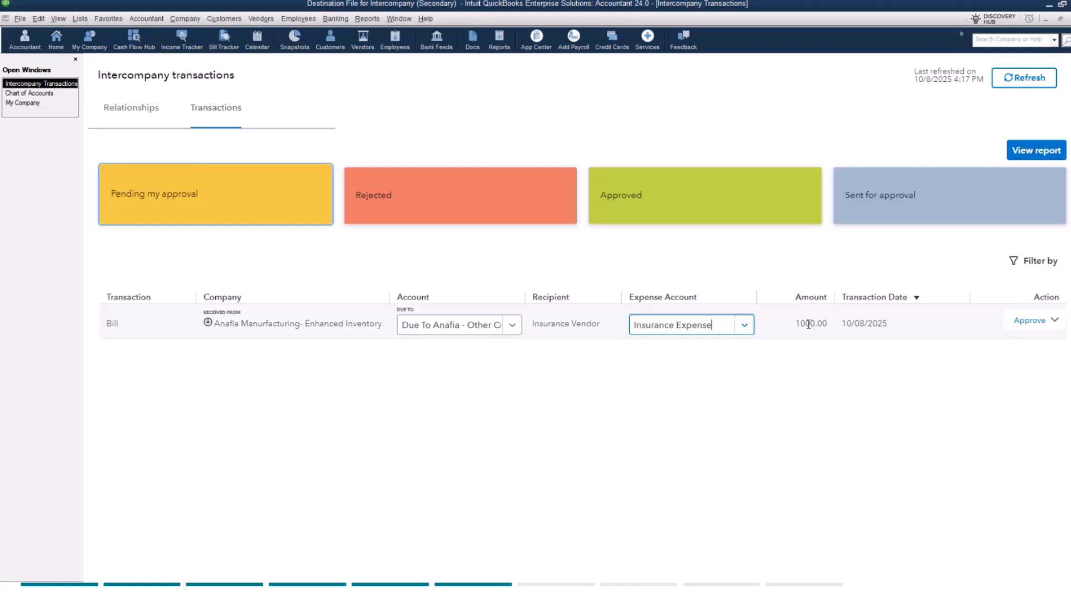
Step: Approve the pending Insurance Vendor bill received from Anafia Manurfacturing- Enhanced Inventory and close the confirmation
{"action": "left_click", "coordinate": [1030, 322]}
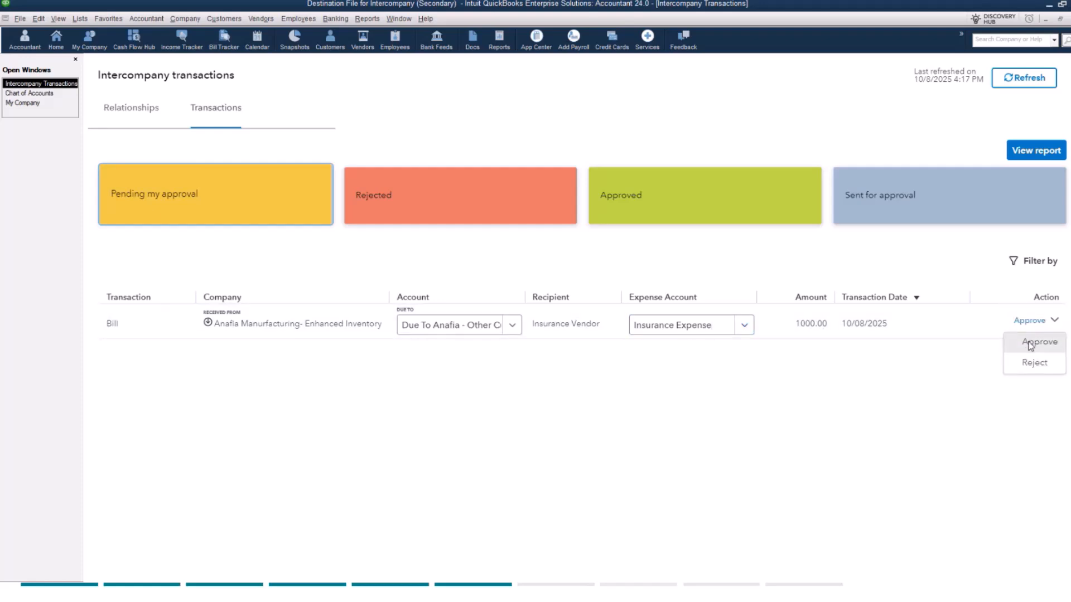
{"action": "left_click", "coordinate": [1031, 344]}
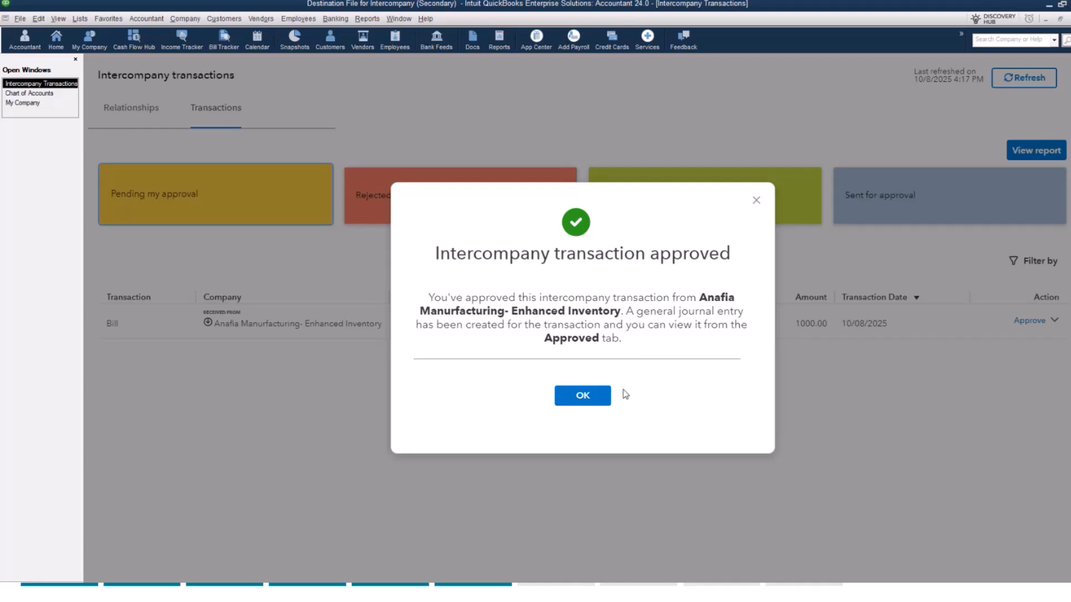
{"action": "left_click", "coordinate": [583, 396]}
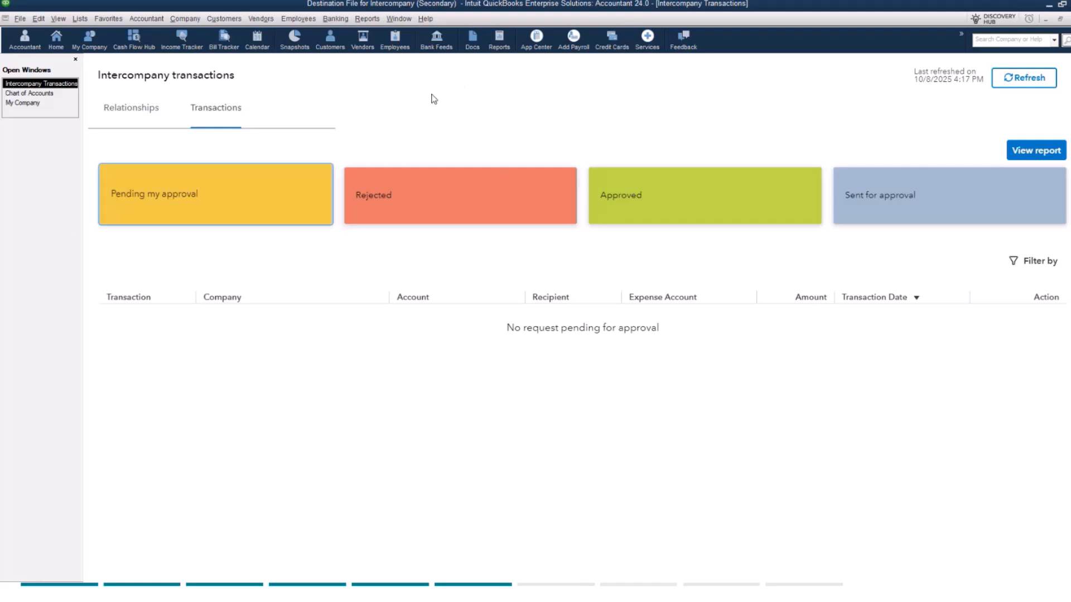
Step: Review a QuickReport of the Due From - Anafia account from the chart of accounts, then close it
{"action": "left_click", "coordinate": [367, 21]}
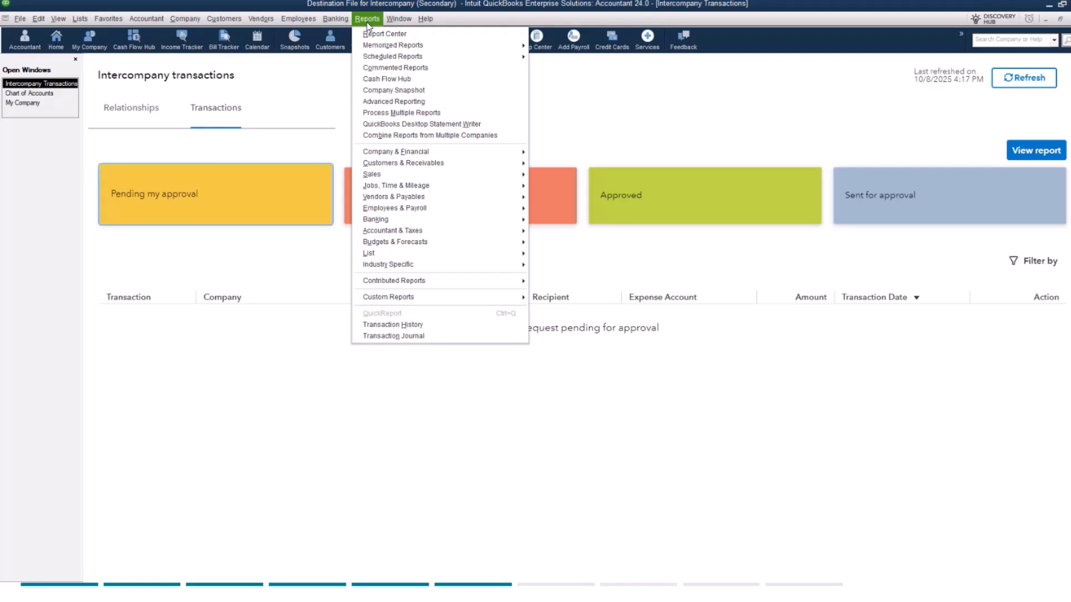
{"action": "mouse_move", "coordinate": [386, 153]}
{"action": "left_click", "coordinate": [36, 95]}
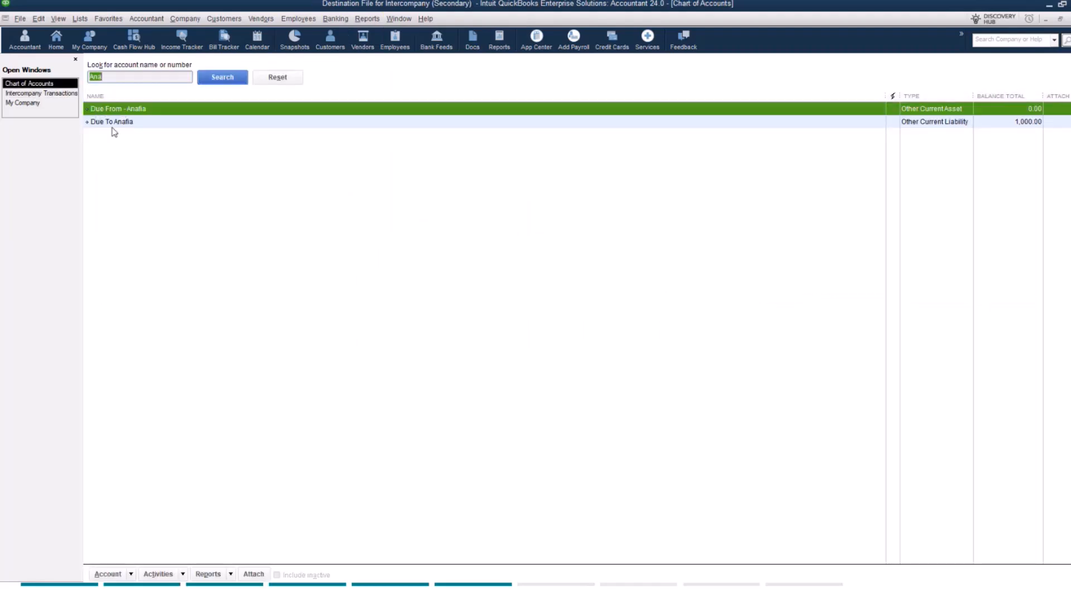
{"action": "right_click", "coordinate": [173, 109]}
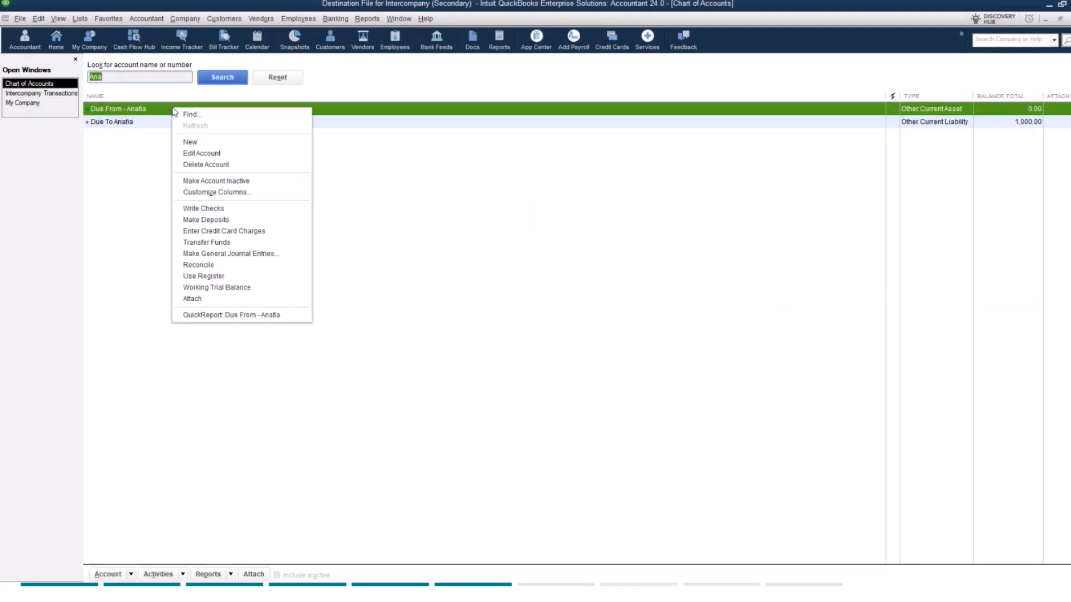
{"action": "left_click", "coordinate": [228, 315]}
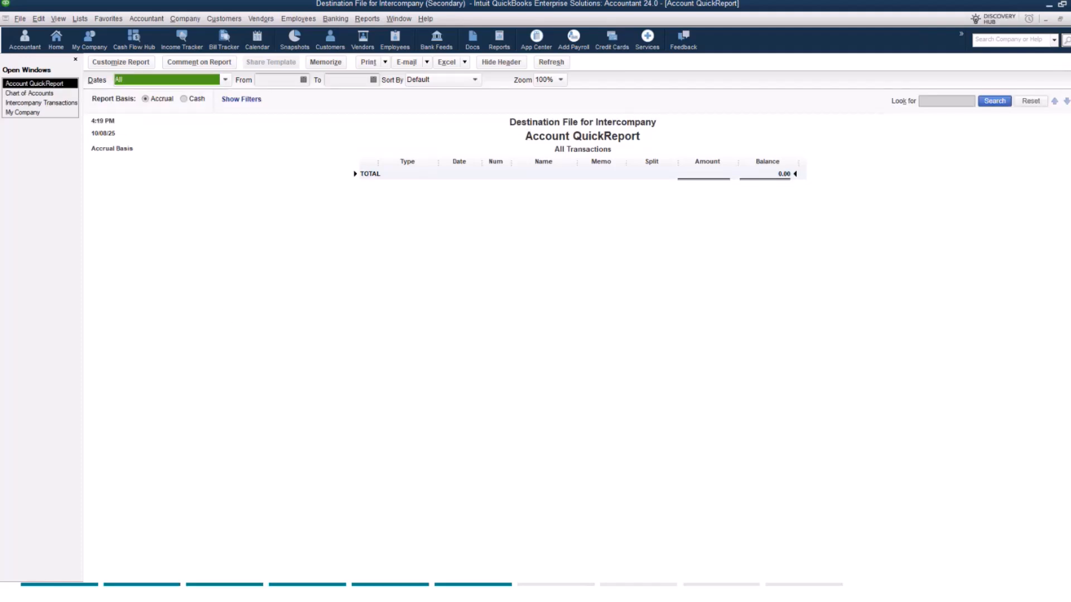
{"action": "key", "text": "Escape"}
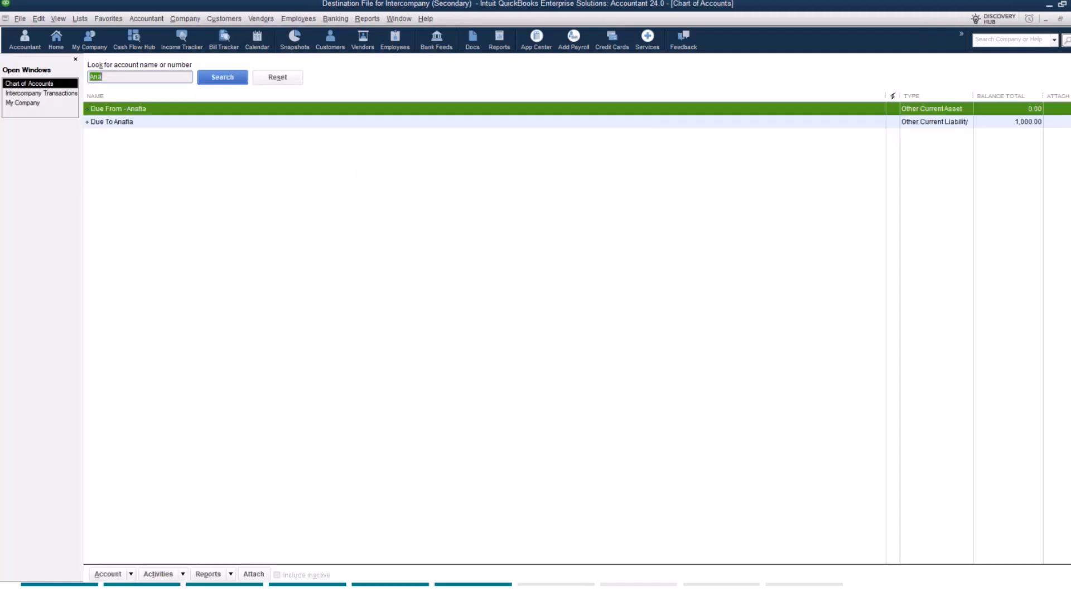
Step: Review a QuickReport of the Due To Anafia account, then close it
{"action": "right_click", "coordinate": [174, 127]}
{"action": "left_click", "coordinate": [235, 333]}
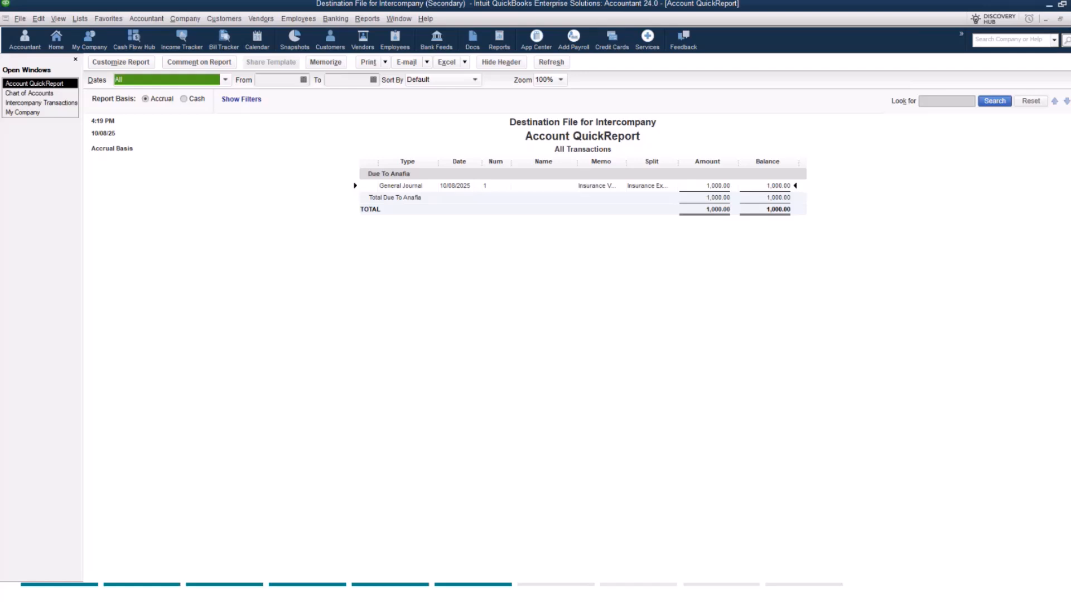
{"action": "left_click", "coordinate": [1070, 19]}
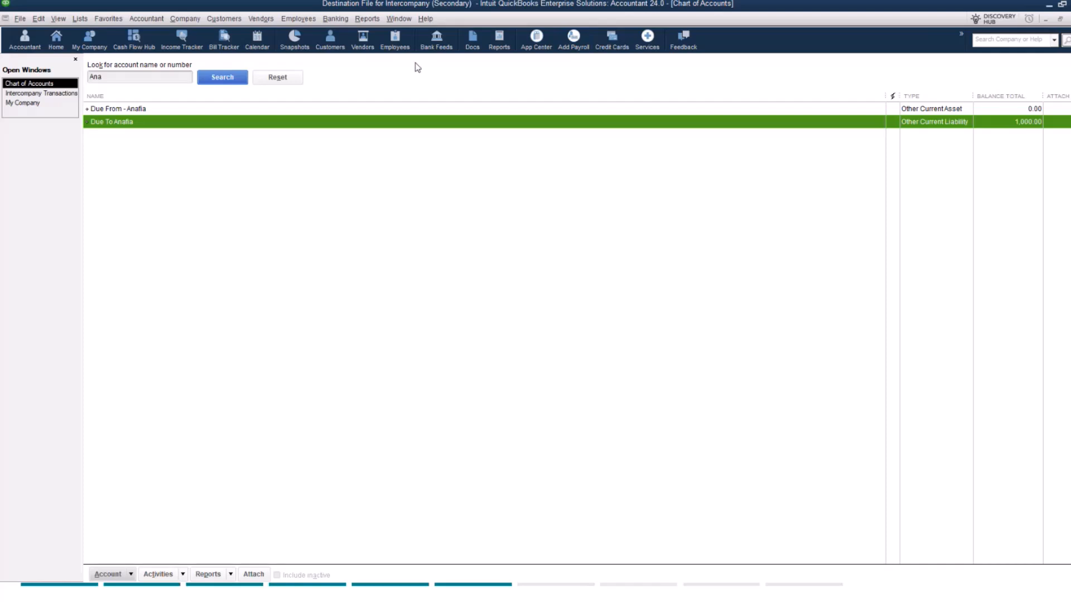
Step: Run the Profit & Loss Standard report in the secondary company file to check the insurance expense
{"action": "left_click", "coordinate": [367, 19]}
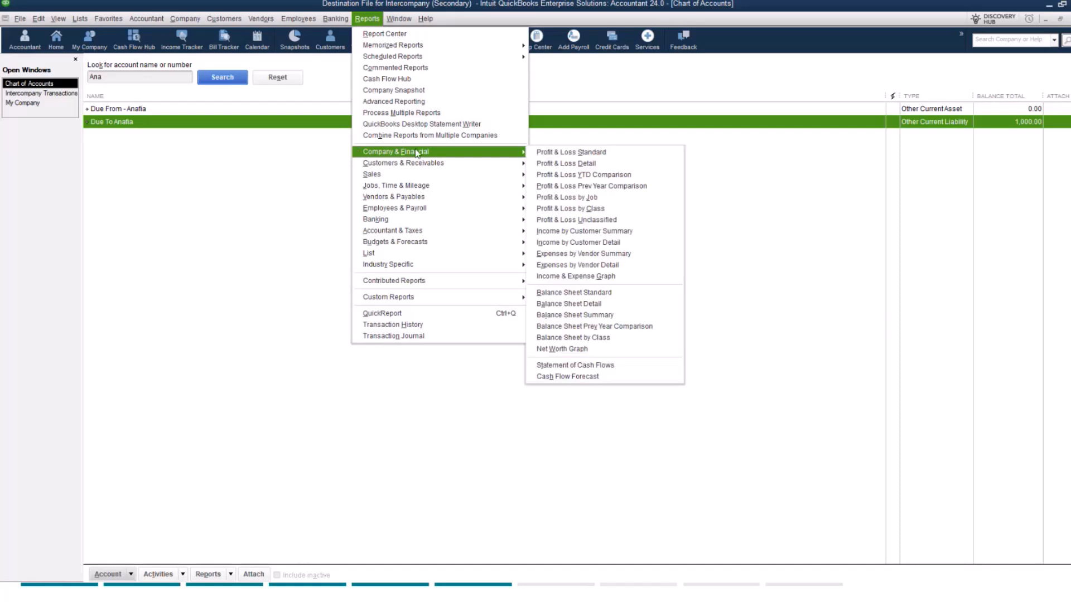
{"action": "mouse_move", "coordinate": [479, 153]}
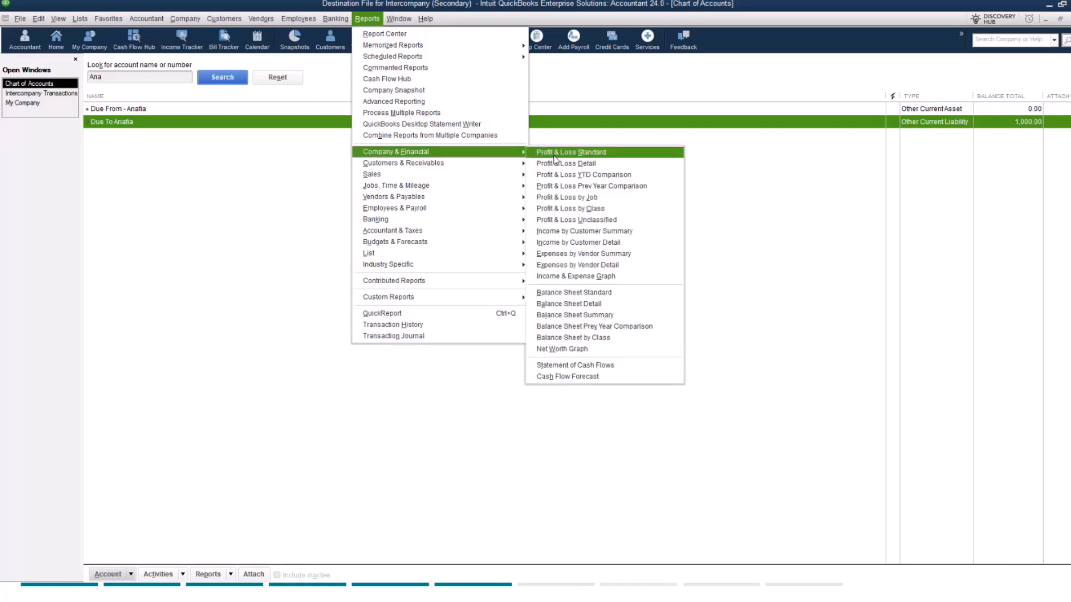
{"action": "left_click", "coordinate": [553, 155]}
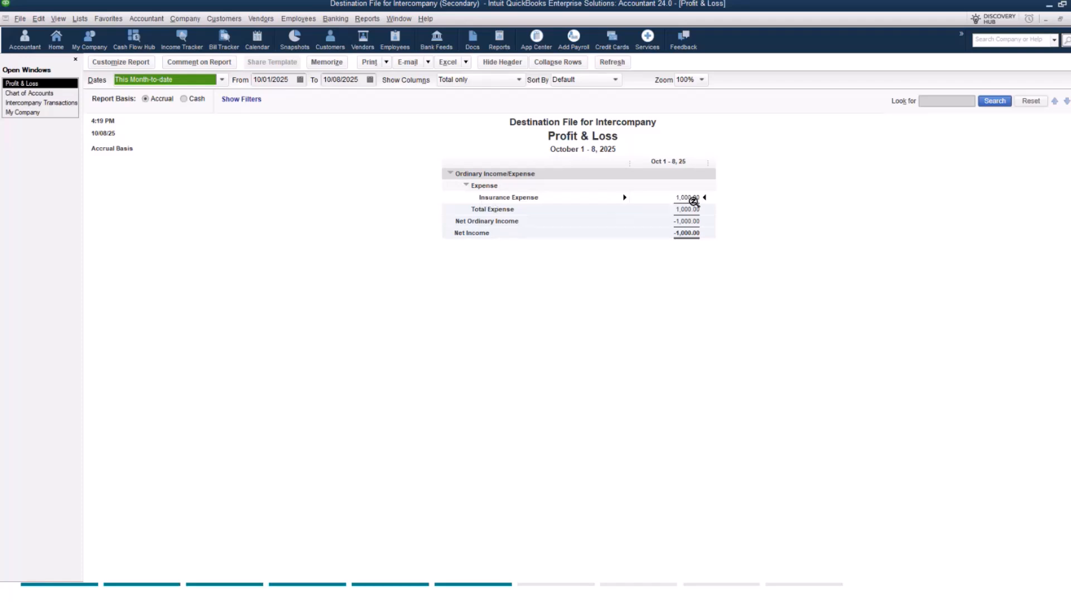
Step: Run the Balance Sheet Standard report and drill down from the Due To Anafia amount to its general journal entry
{"action": "left_click", "coordinate": [367, 18]}
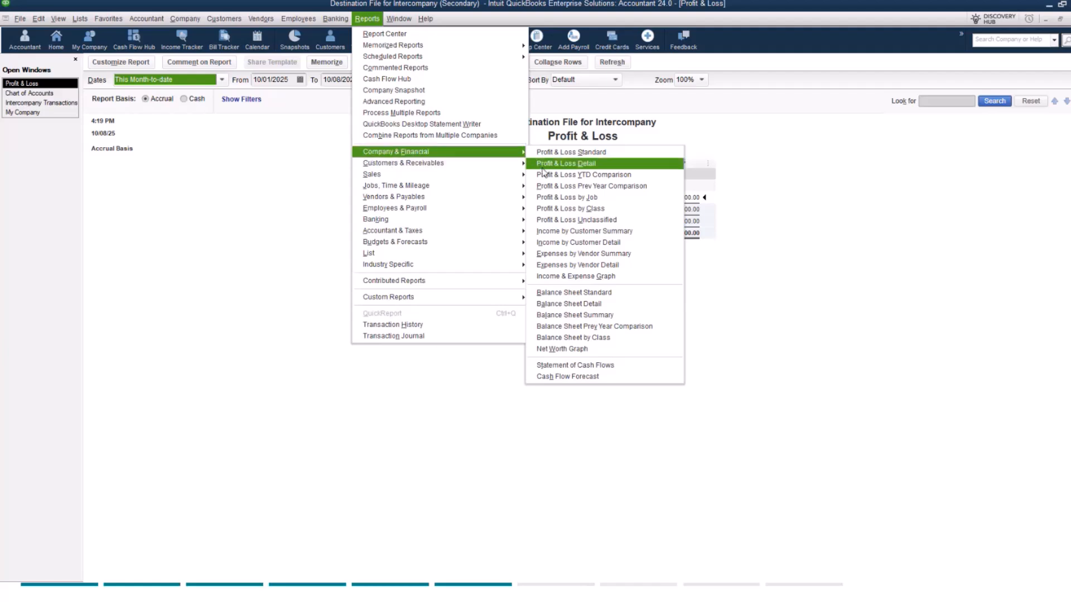
{"action": "left_click", "coordinate": [541, 294]}
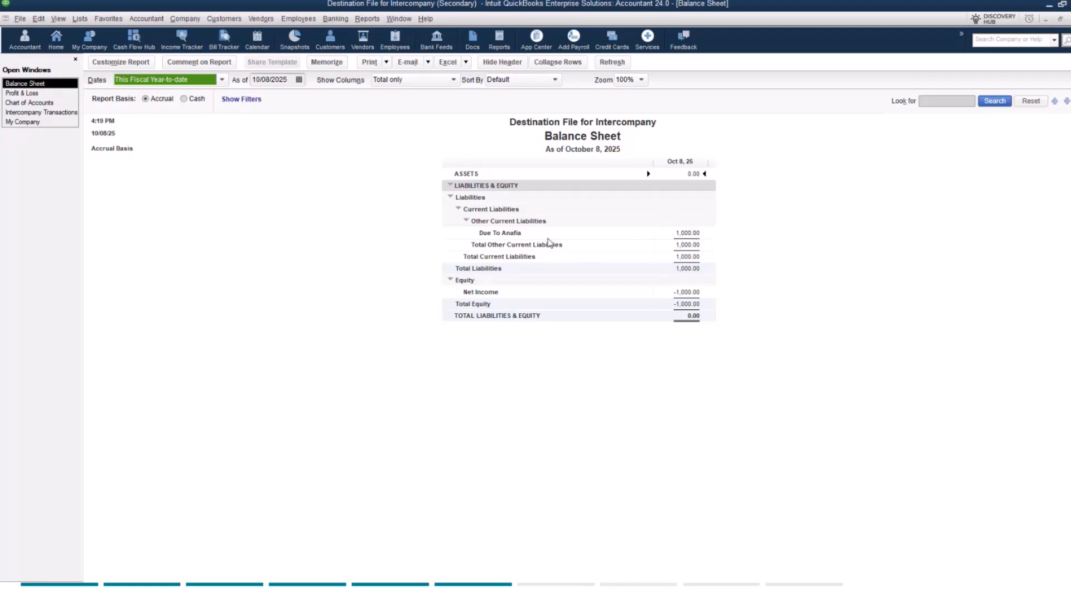
{"action": "double_click", "coordinate": [694, 233]}
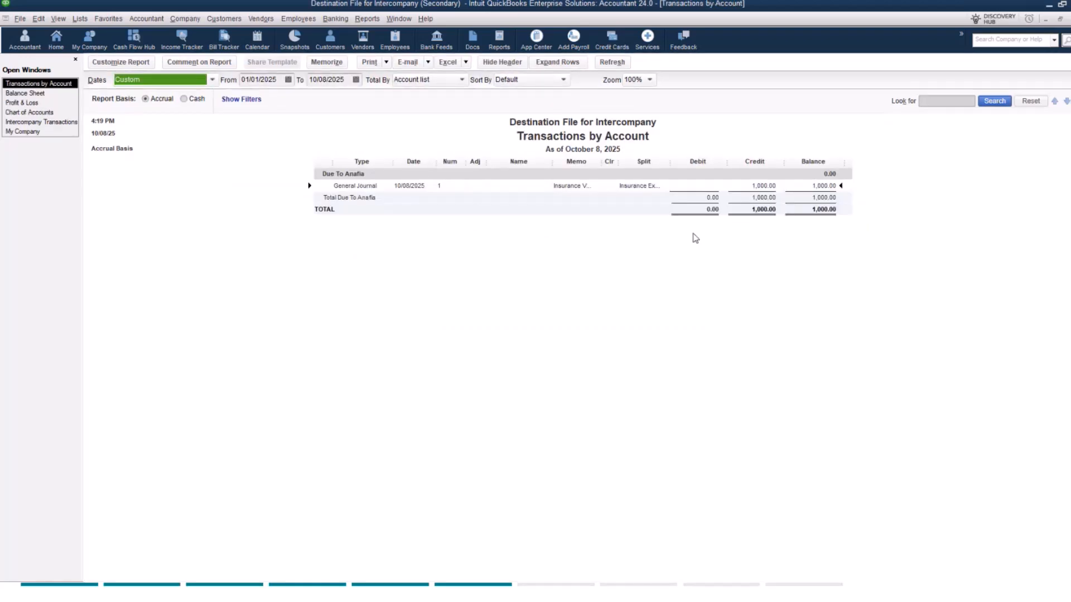
{"action": "double_click", "coordinate": [366, 187]}
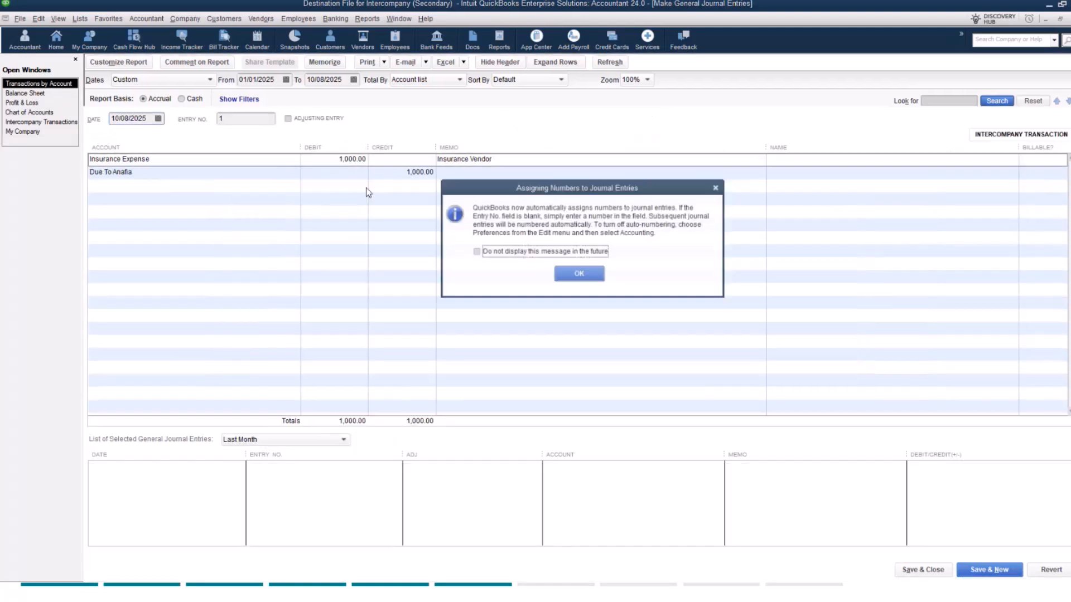
{"action": "left_click", "coordinate": [560, 273]}
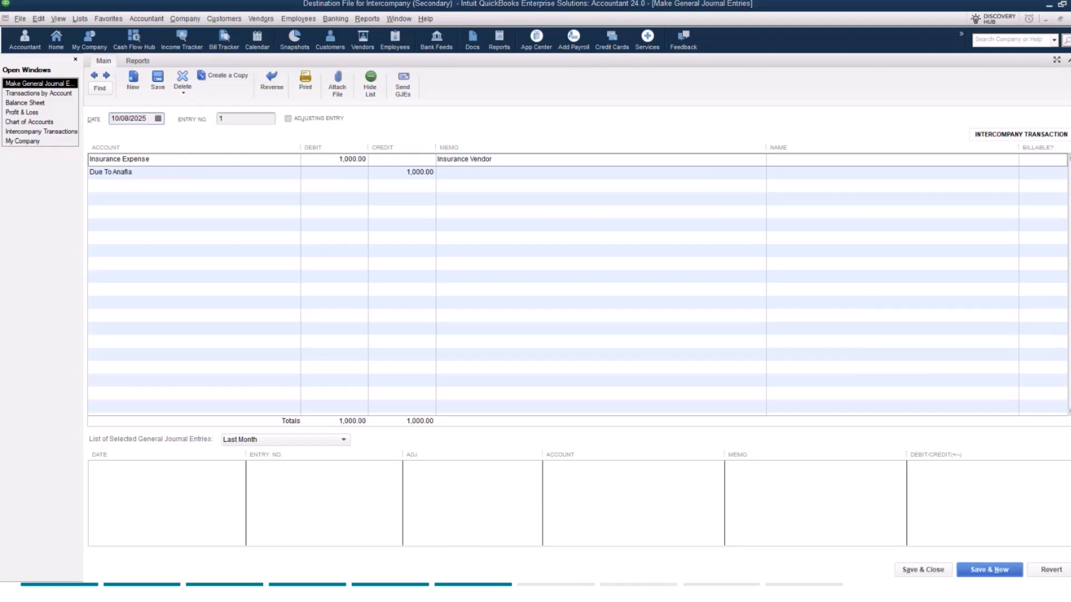
Step: Switch back to the primary company file and refresh its intercompany transactions
{"action": "key", "text": "alt+Tab"}
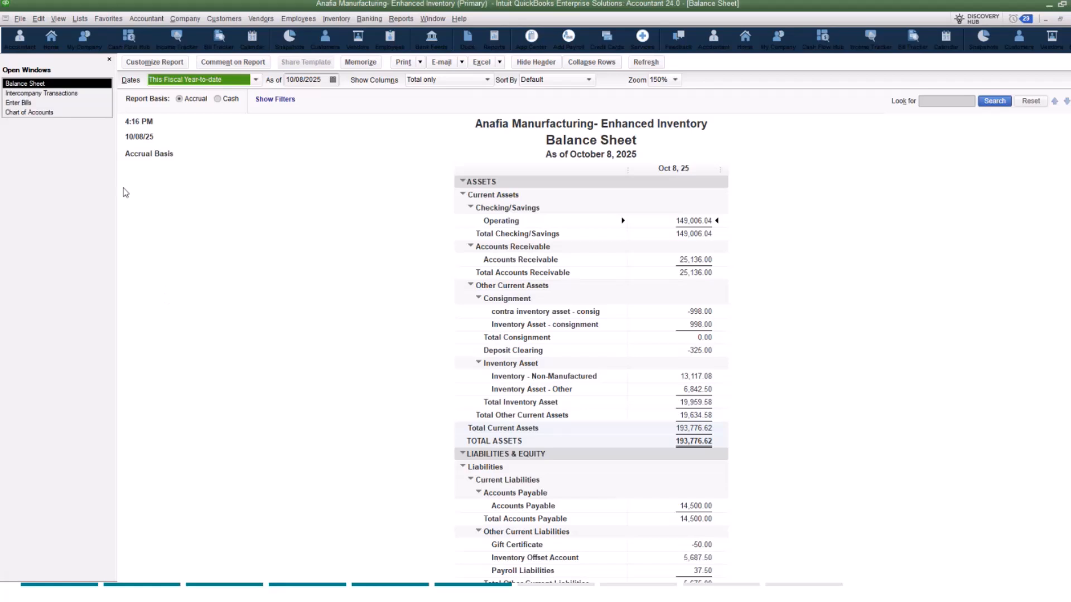
{"action": "left_click", "coordinate": [66, 94]}
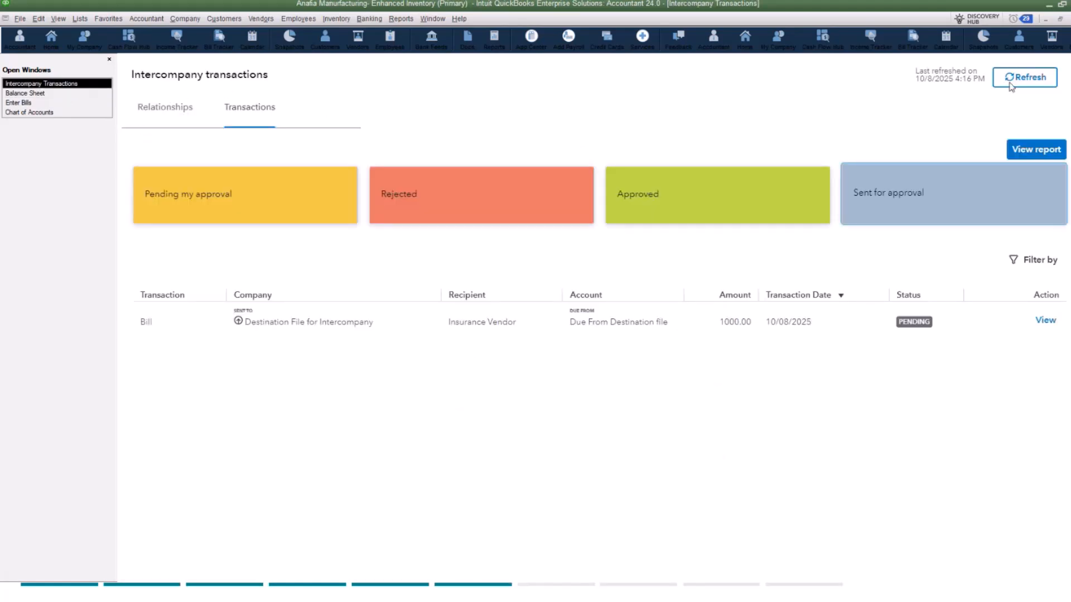
{"action": "left_click", "coordinate": [1025, 77]}
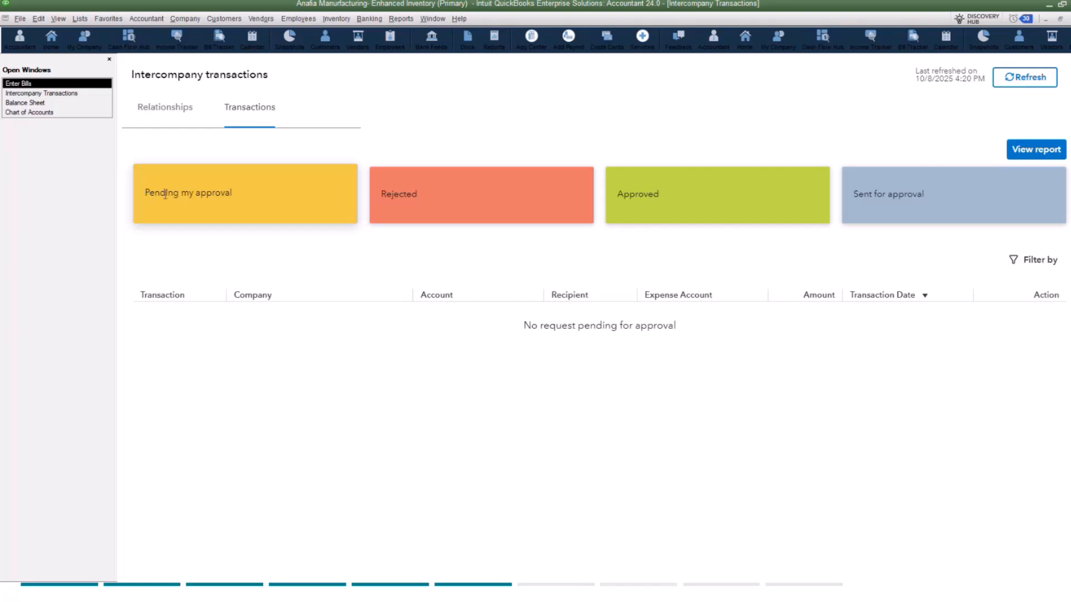
Step: Check the pending, rejected and approved intercompany transactions in the primary company file
{"action": "left_click", "coordinate": [217, 201]}
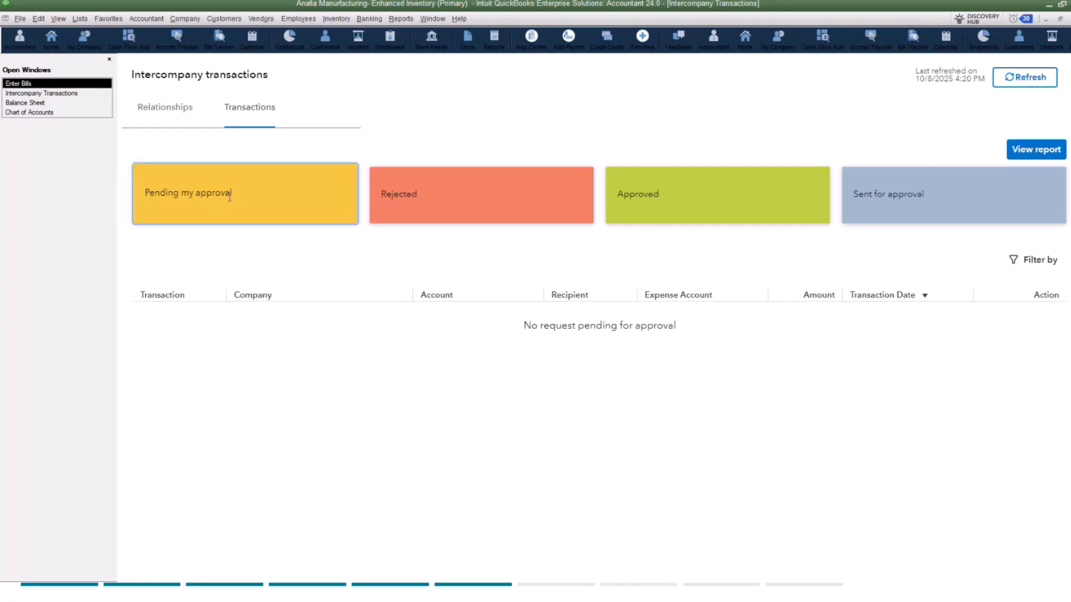
{"action": "left_click", "coordinate": [458, 202]}
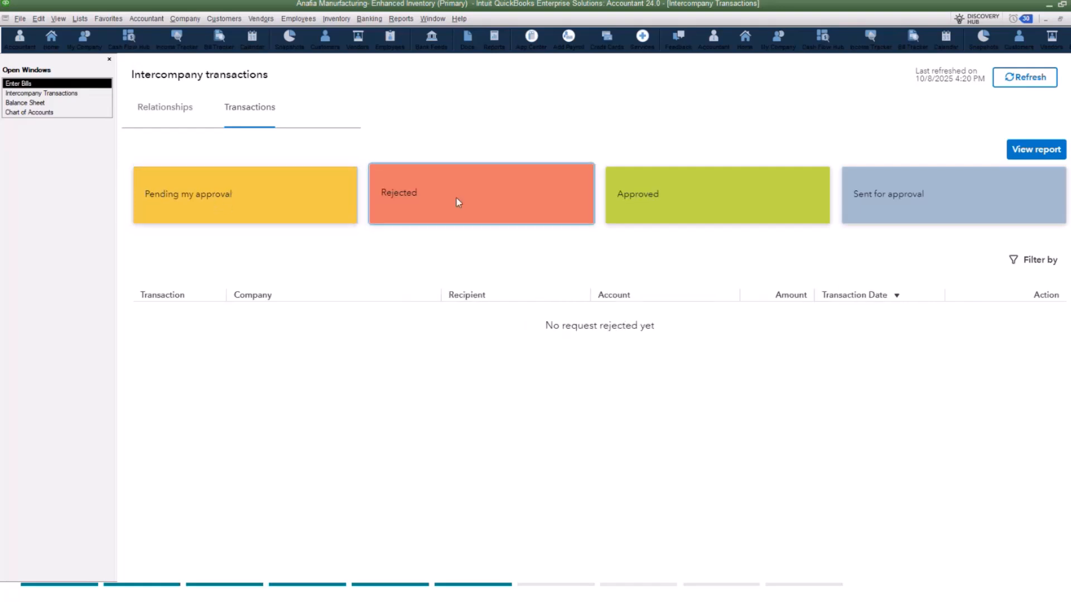
{"action": "left_click", "coordinate": [744, 198]}
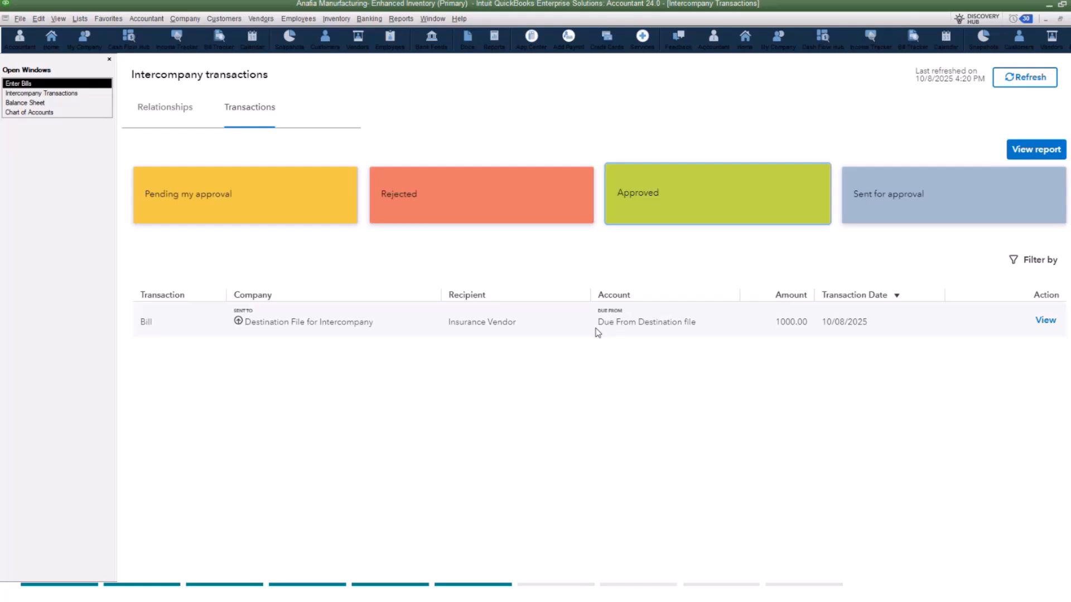
Step: Review the already open Balance Sheet report, from the Due From Destination file account down to liabilities and equity
{"action": "left_click", "coordinate": [49, 106]}
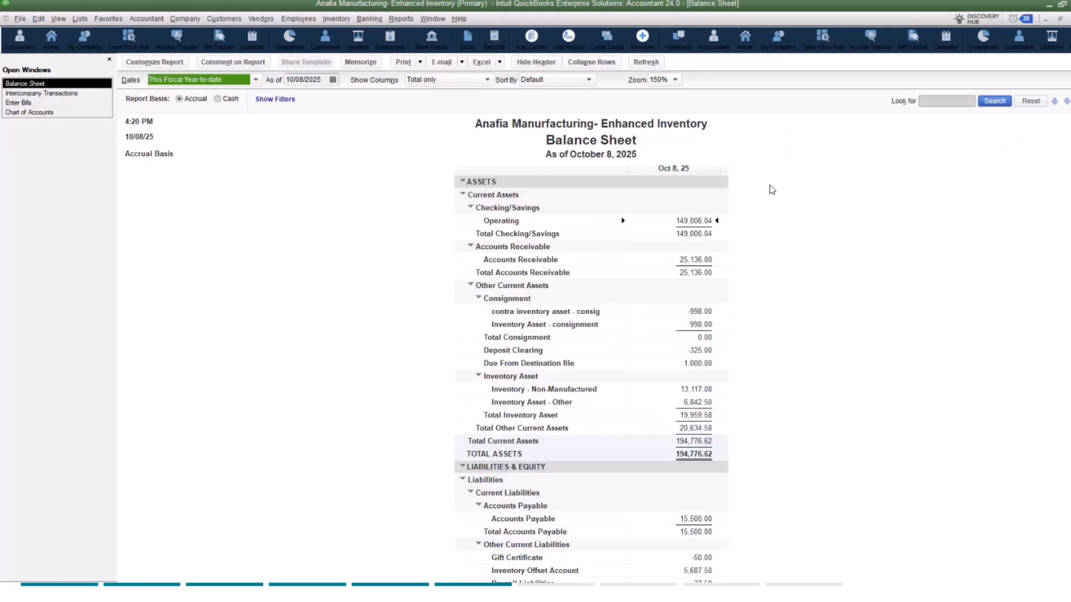
{"action": "scroll", "coordinate": [810, 224], "scroll_direction": "down", "scroll_amount": 2}
{"action": "scroll", "coordinate": [810, 223], "scroll_direction": "down", "scroll_amount": 1}
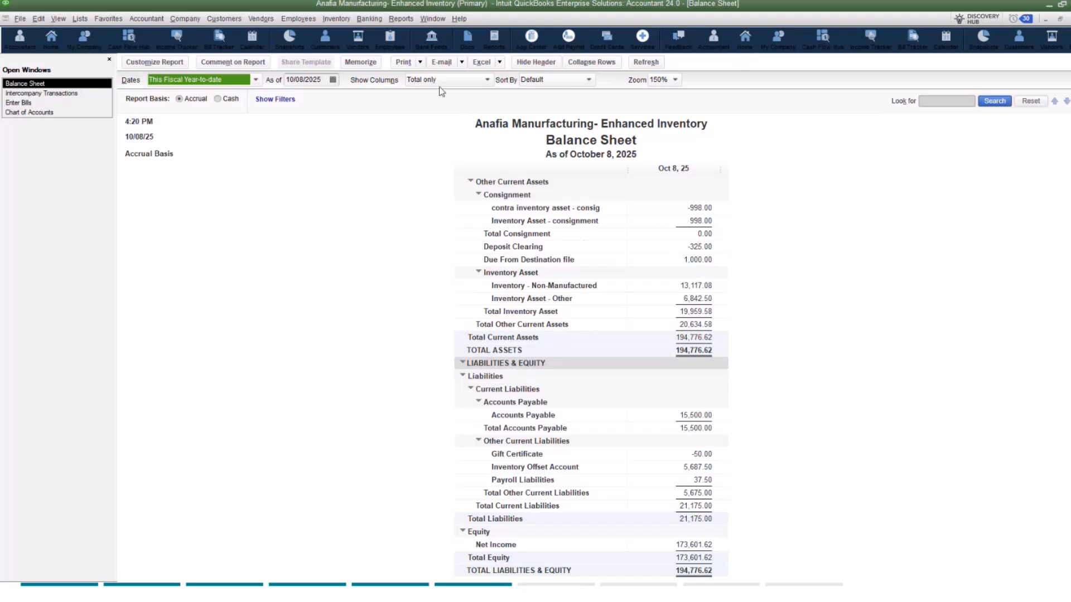
Step: Run the Profit & Loss Standard report in the primary company file
{"action": "left_click", "coordinate": [401, 18]}
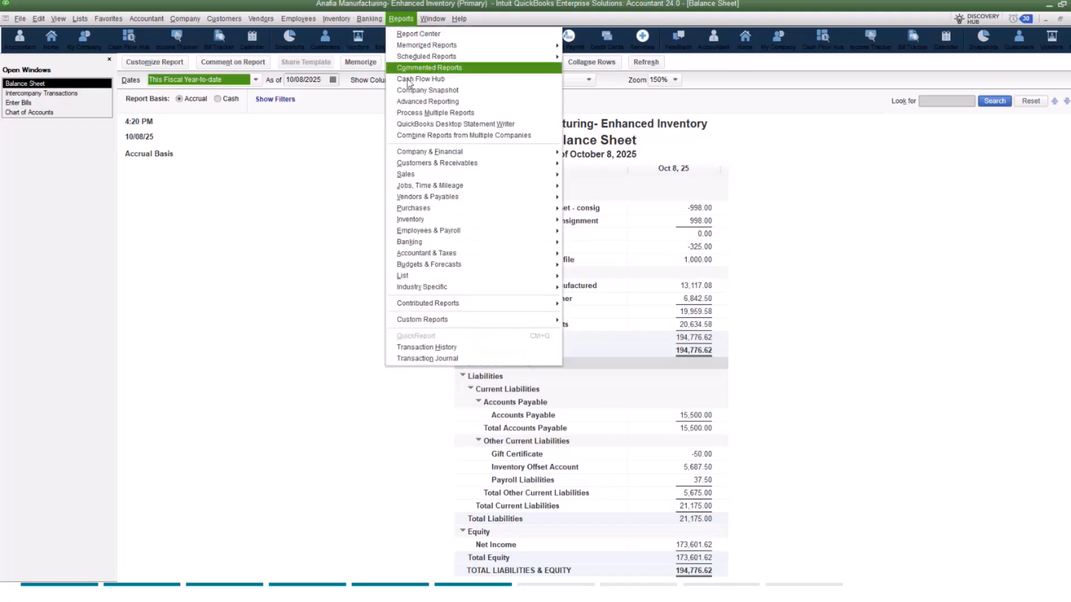
{"action": "mouse_move", "coordinate": [424, 152]}
{"action": "left_click", "coordinate": [589, 148]}
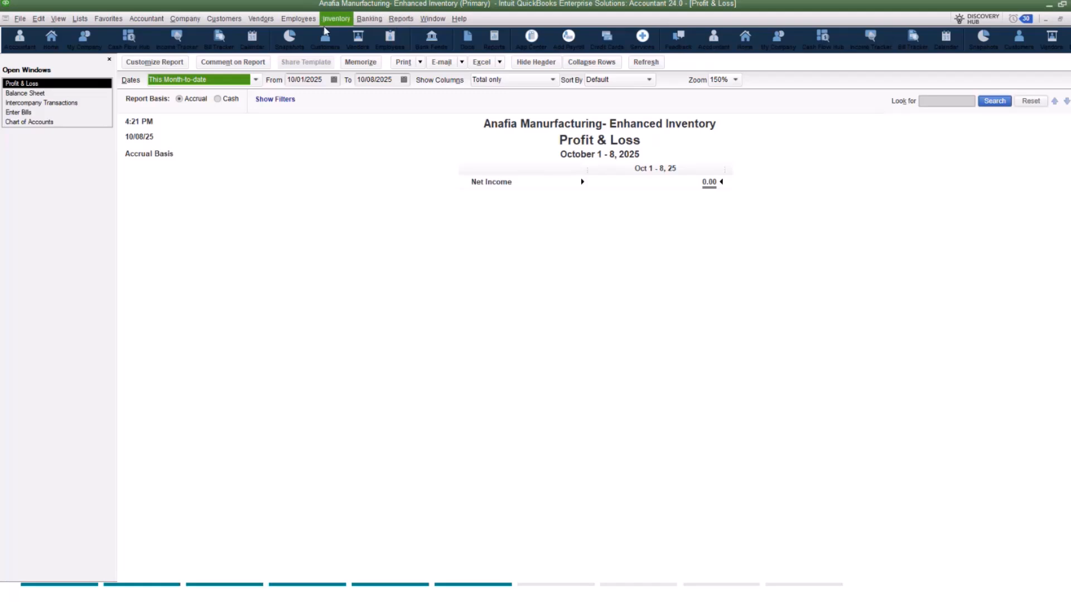
Step: Start a new bill for Insurance Vendor with reference number 10082025 and an amount due of 250.00
{"action": "left_click", "coordinate": [260, 22]}
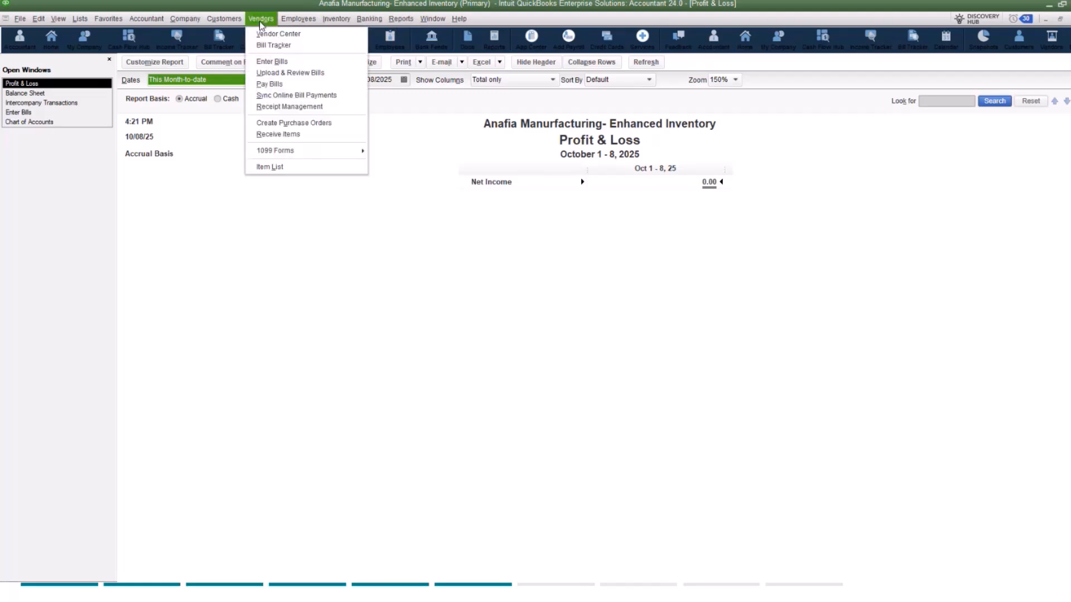
{"action": "left_click", "coordinate": [265, 61]}
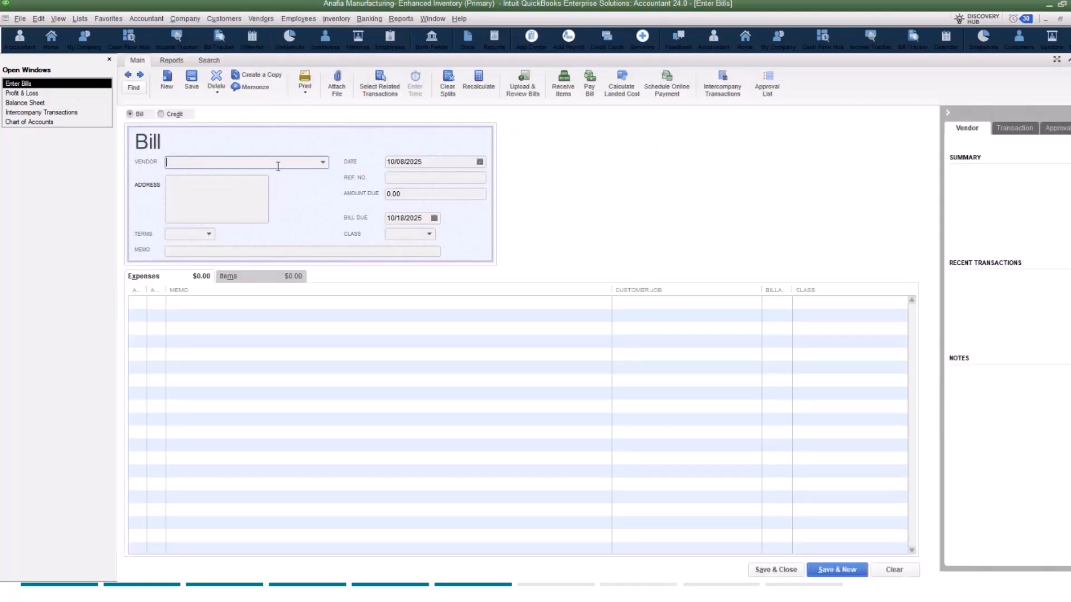
{"action": "type", "text": "Insurance Vendor"}
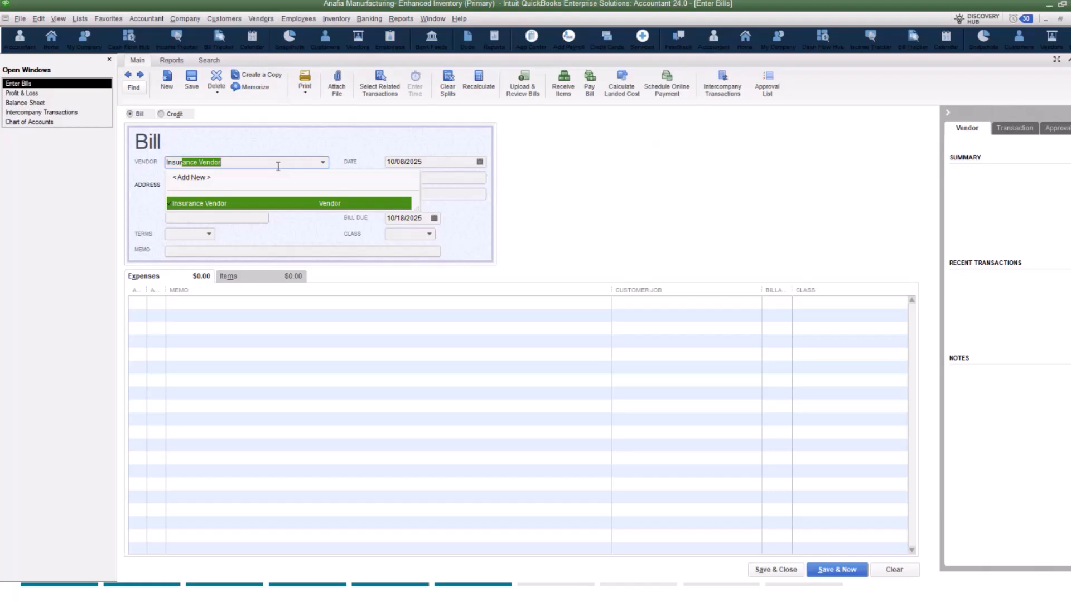
{"action": "left_click", "coordinate": [258, 204]}
{"action": "left_click", "coordinate": [391, 177]}
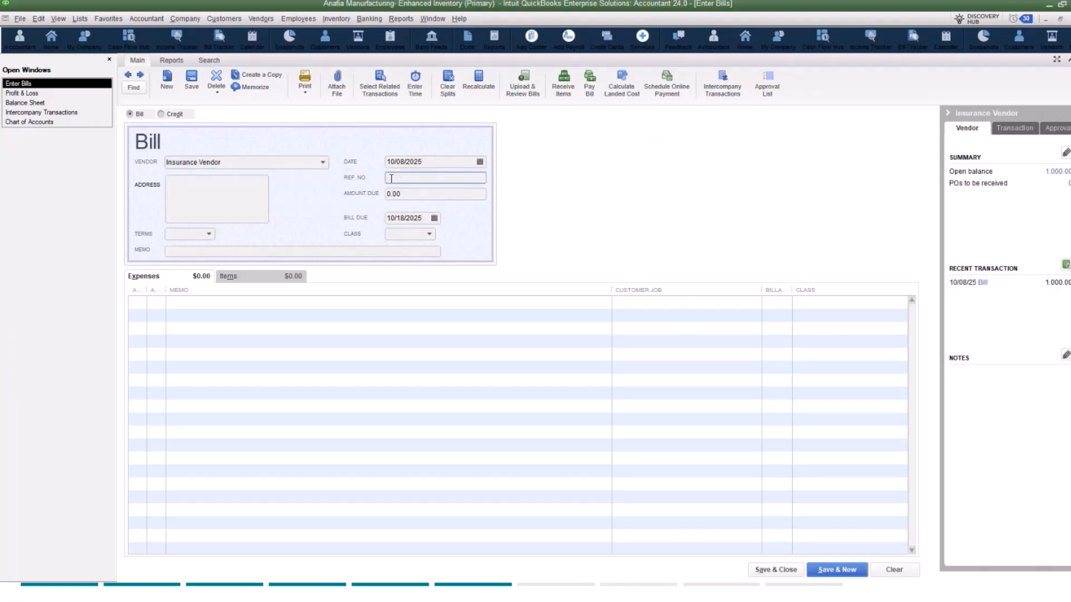
{"action": "type", "text": "10082025"}
{"action": "key", "text": "Tab"}
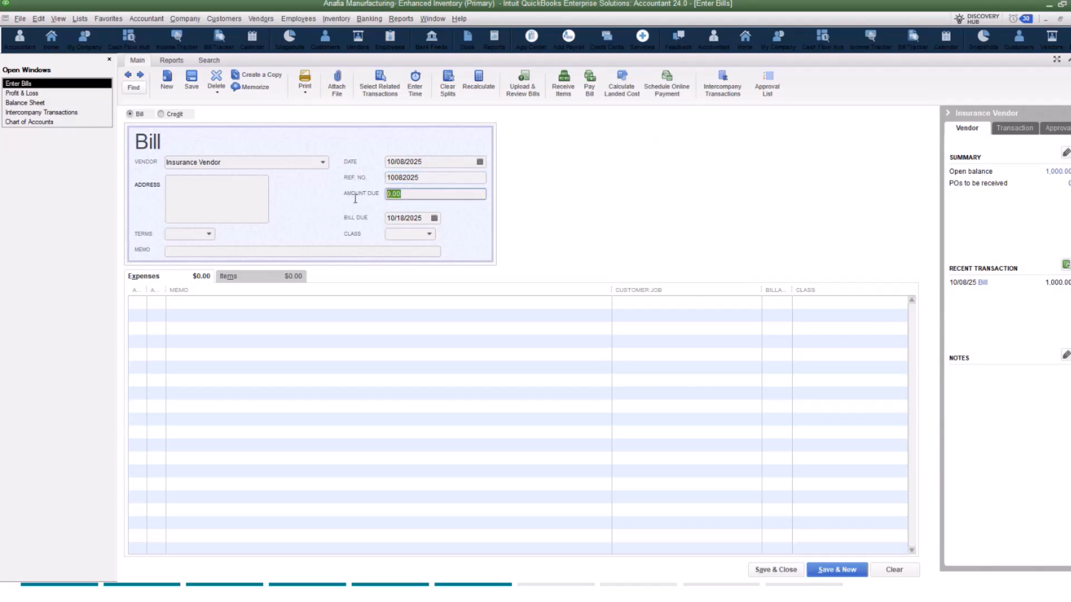
{"action": "type", "text": "250"}
Step: Assign the bill's first expense line to the Due From Destination file account
{"action": "left_click", "coordinate": [149, 304]}
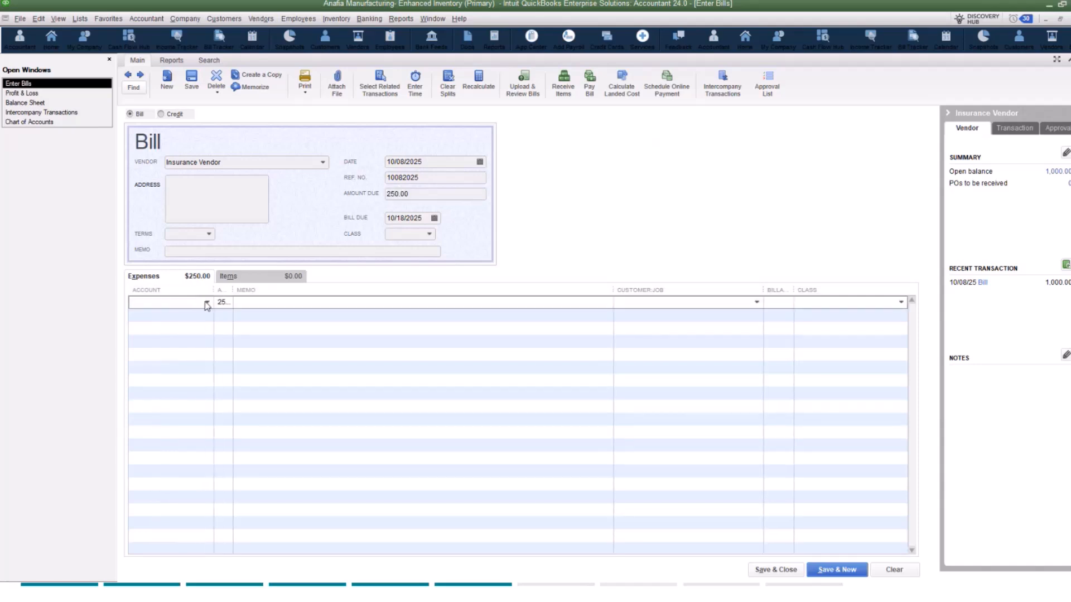
{"action": "type", "text": "Due"}
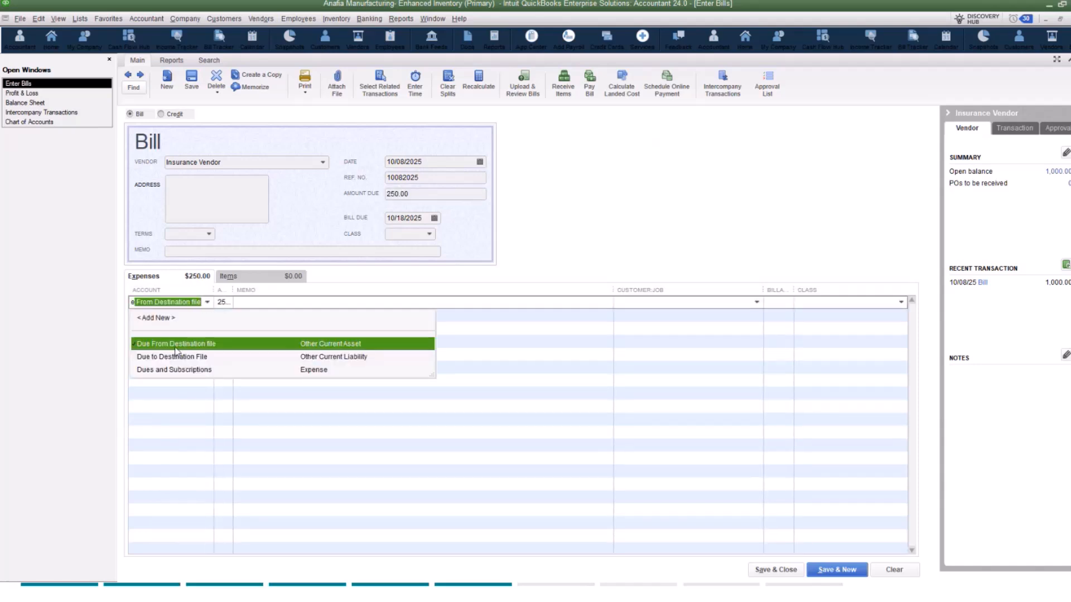
{"action": "left_click", "coordinate": [174, 347]}
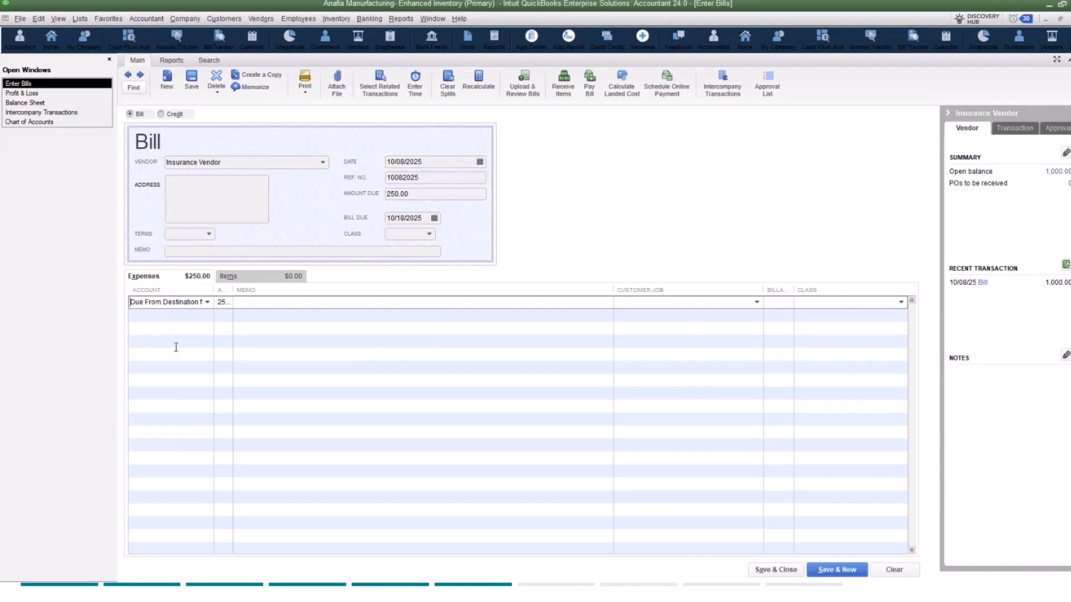